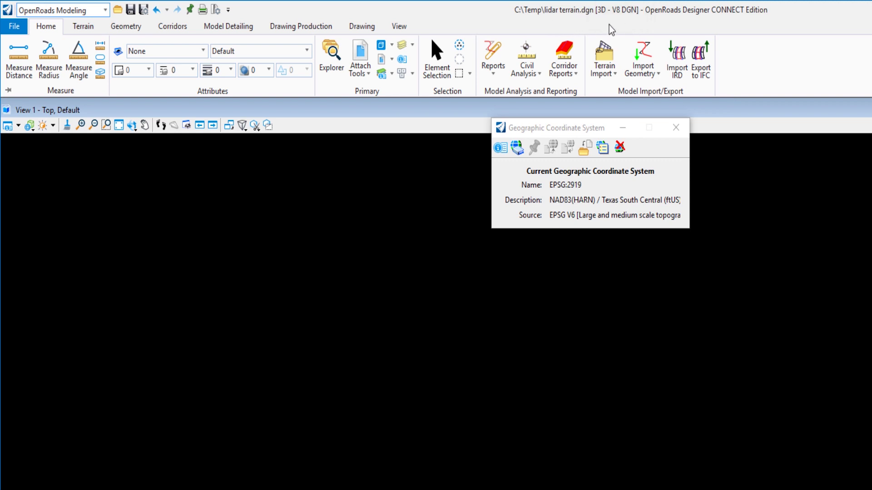
Step: Open the point cloud manager and choose SurdexLine8.las from C:\Temp for attachment, listing all file types
click(557, 130)
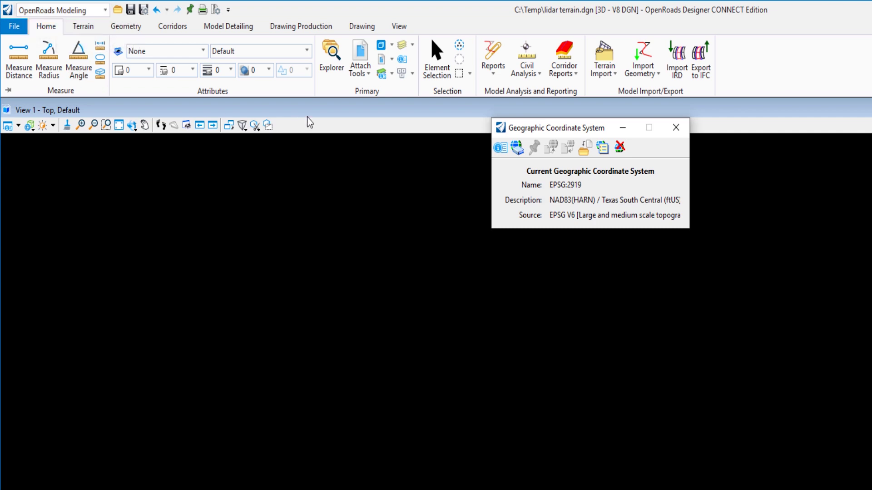
click(364, 72)
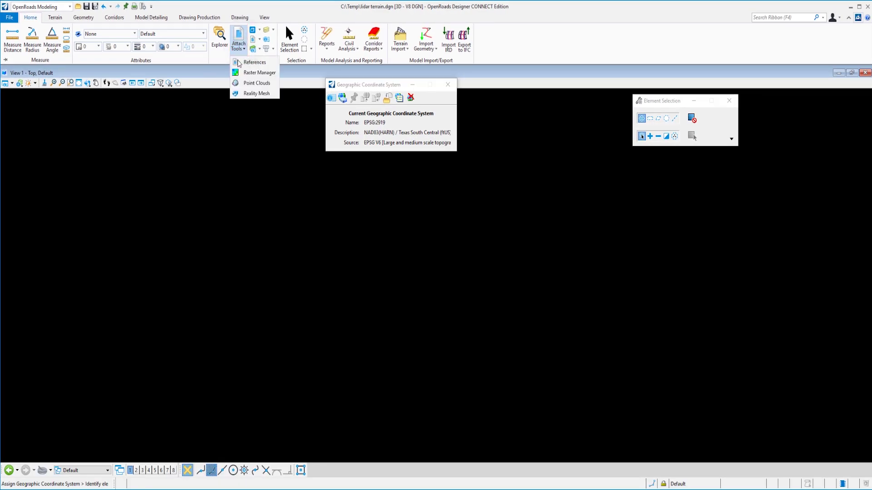
click(248, 84)
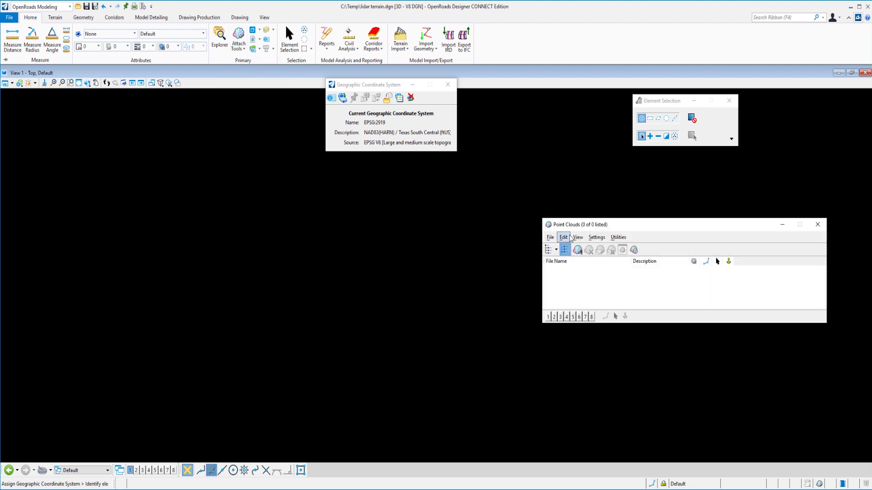
click(577, 252)
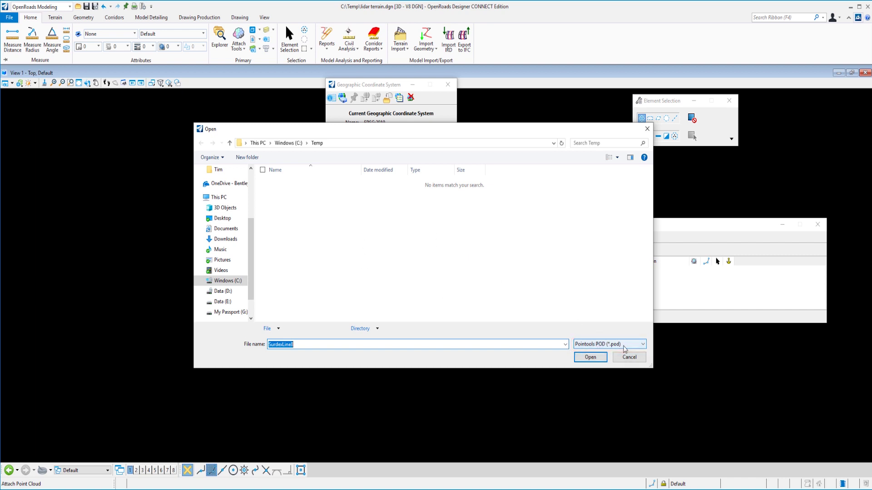
click(603, 348)
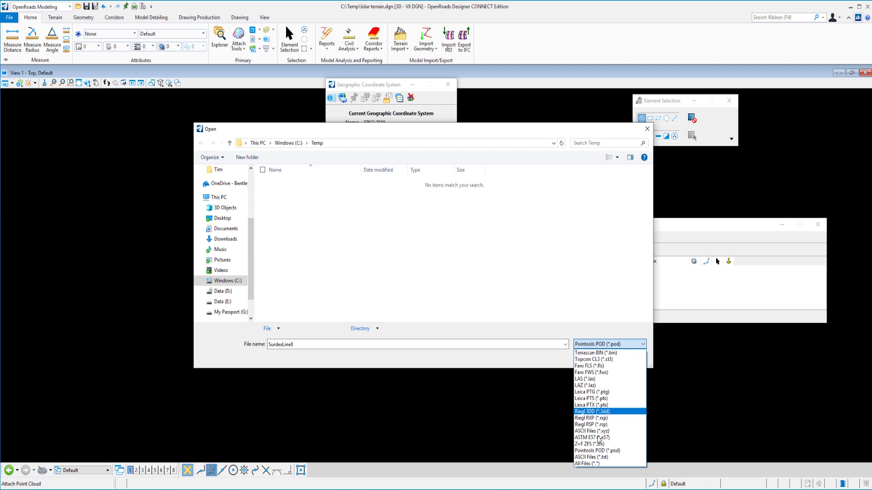
click(590, 465)
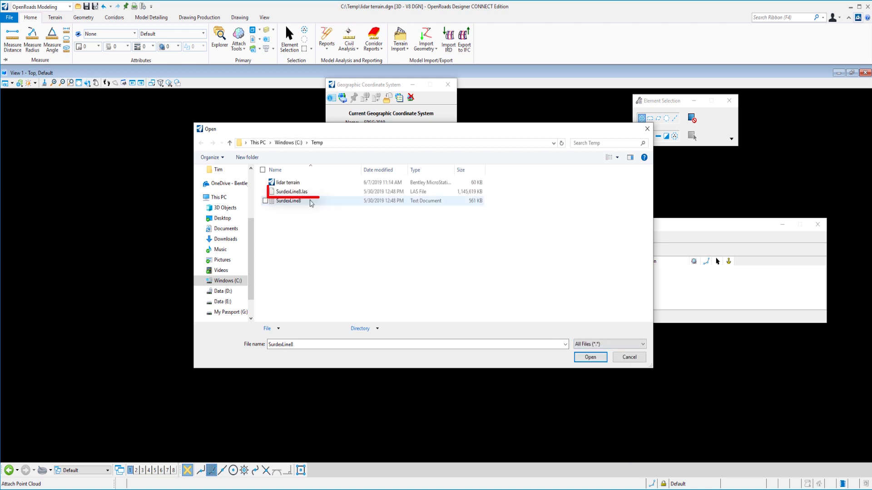
click(299, 191)
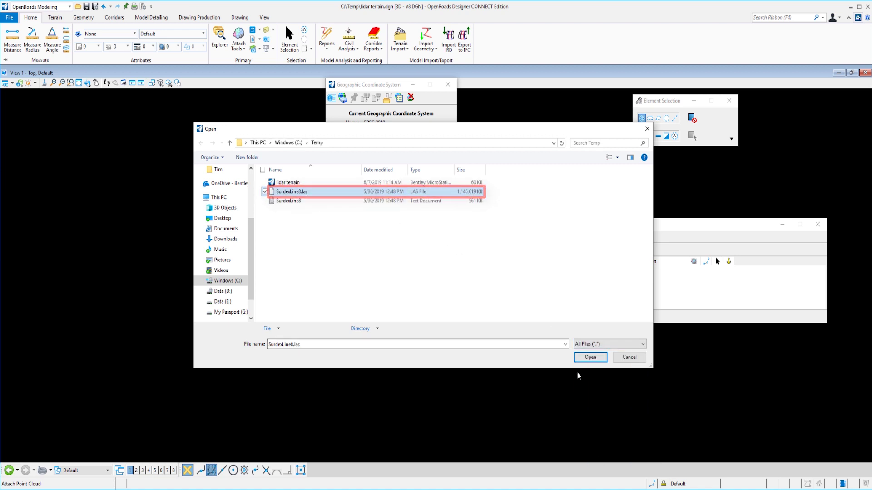
click(589, 357)
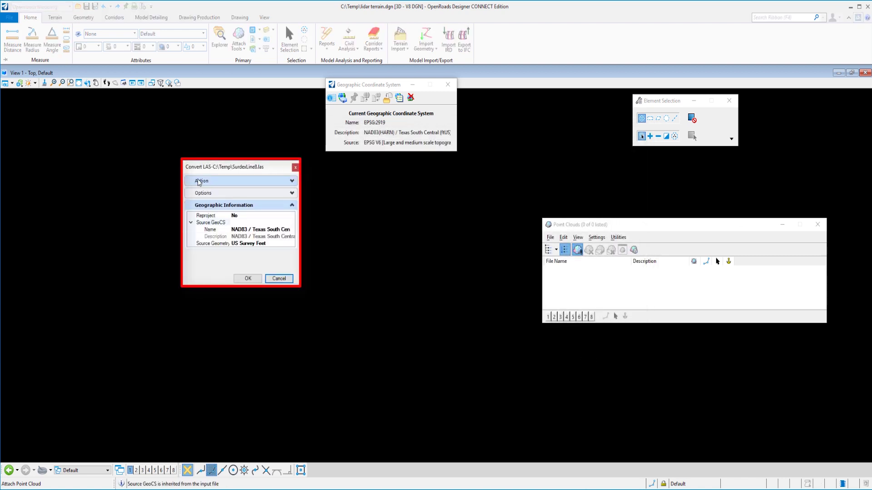
Step: Review the LAS conversion's action, option and geographic settings, accept them, and save the point cloud as SurdexLine8.pod in C:\Temp
click(292, 180)
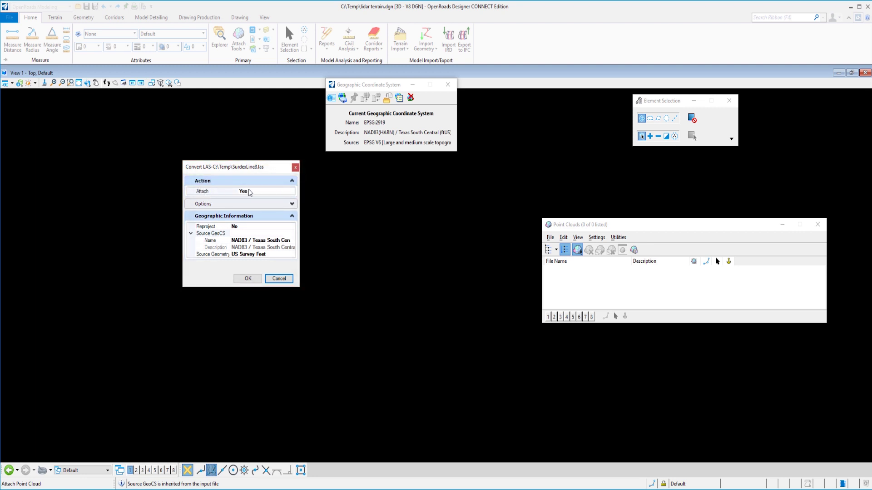
click(292, 180)
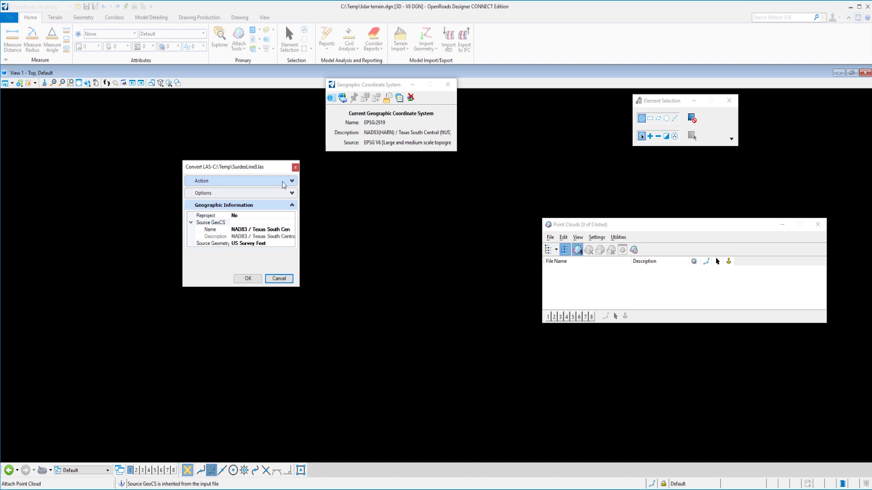
click(291, 193)
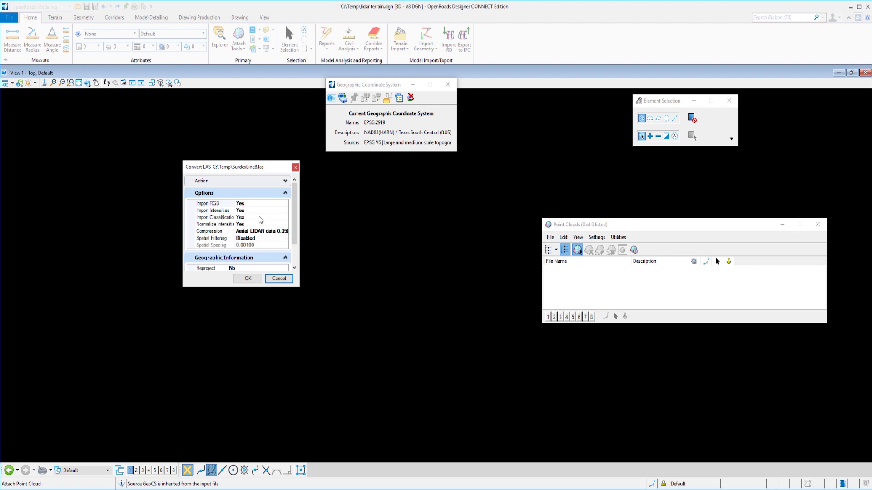
click(285, 193)
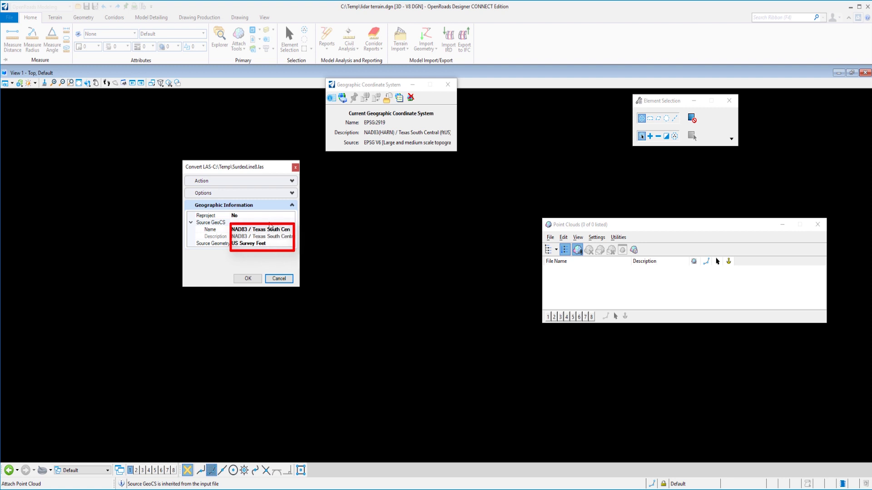
click(290, 207)
click(249, 279)
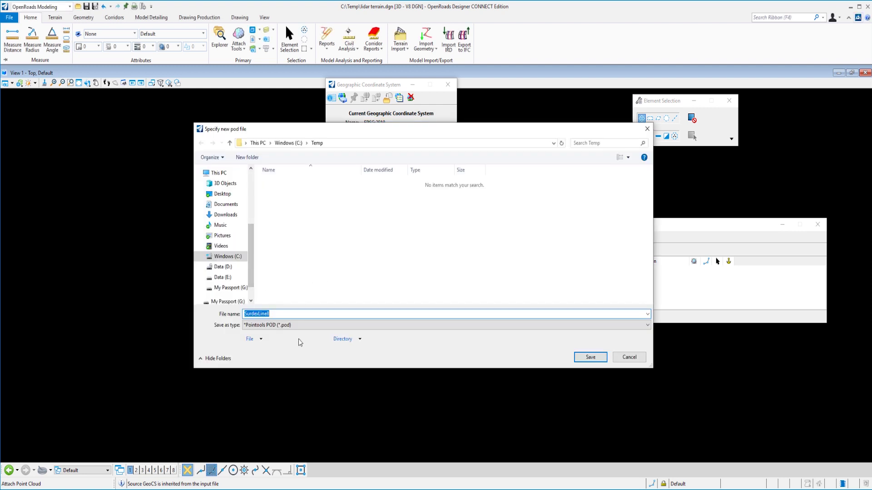
click(589, 361)
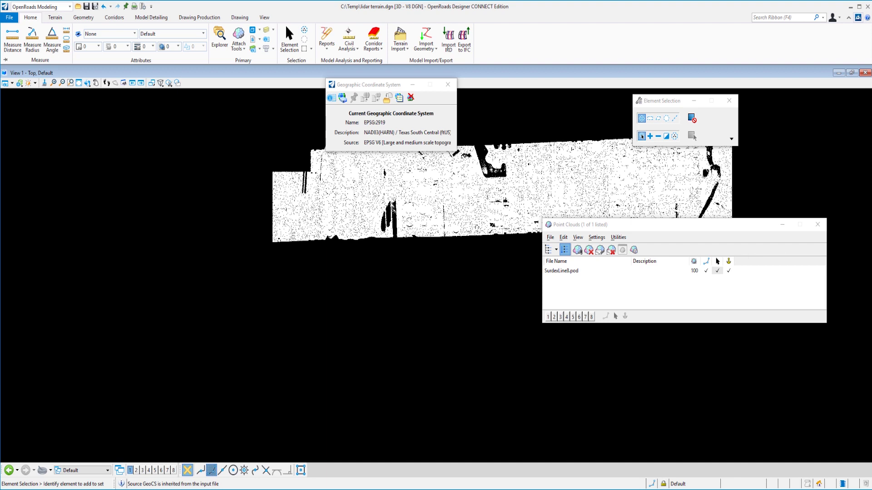
Step: Switch to the Temp folder in File Explorer and compare the file sizes of SurdexLine8.las and SurdexLine8.pod
drag(871, 191, 357, 205)
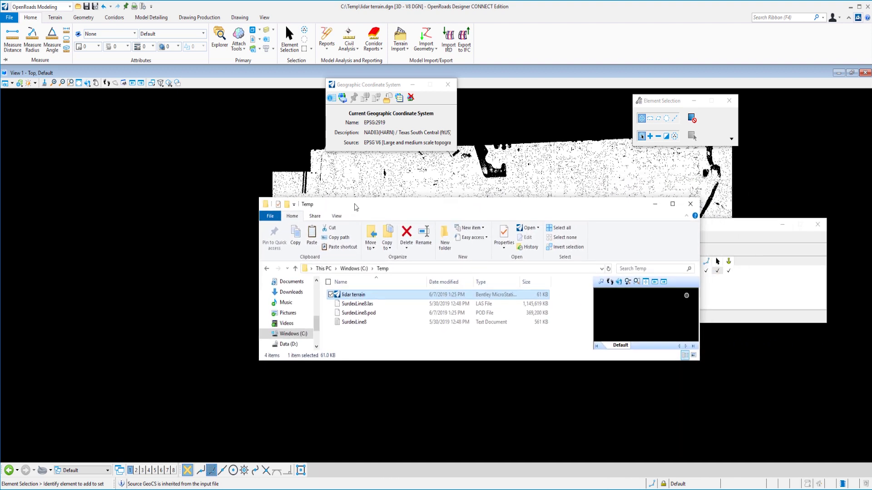
click(381, 304)
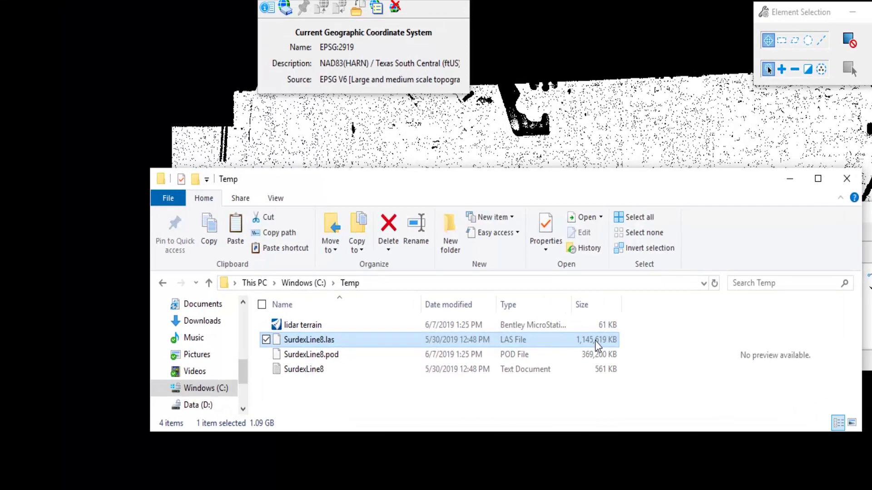
click(545, 354)
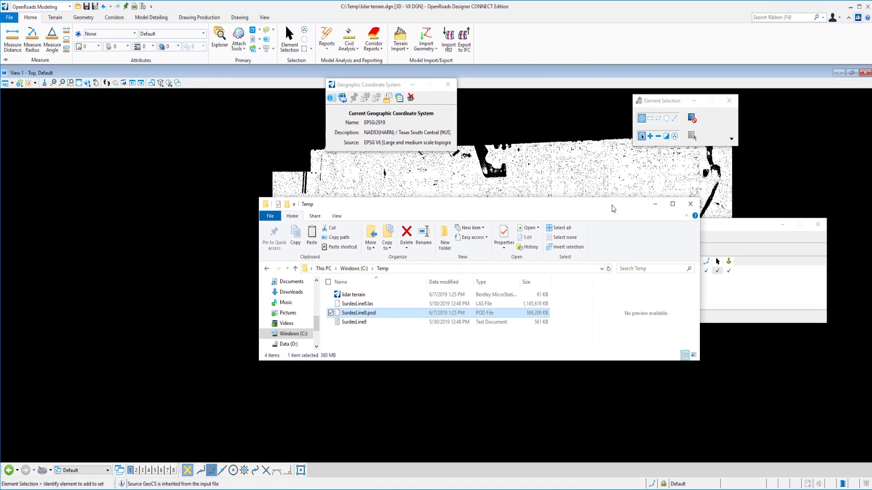
drag(613, 209, 871, 212)
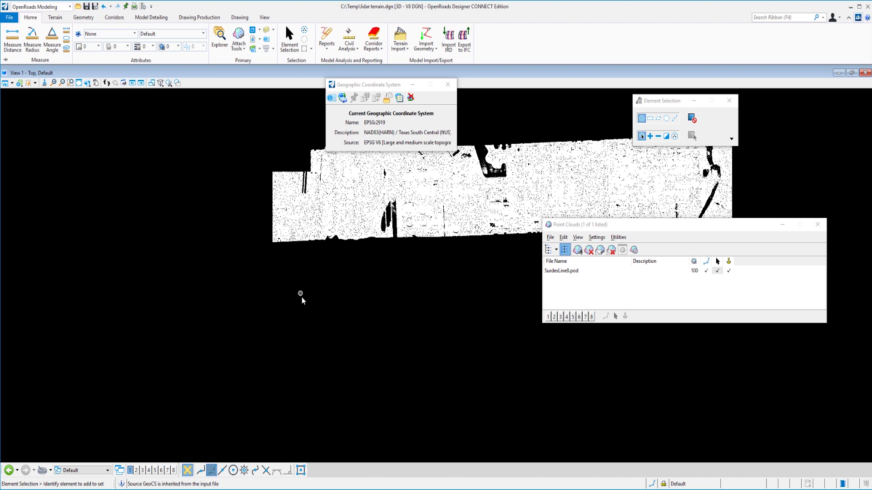
Step: Set the view's point cloud style to RGB Color for the attached SurdexLine8 cloud
middle_drag(302, 297, 317, 314)
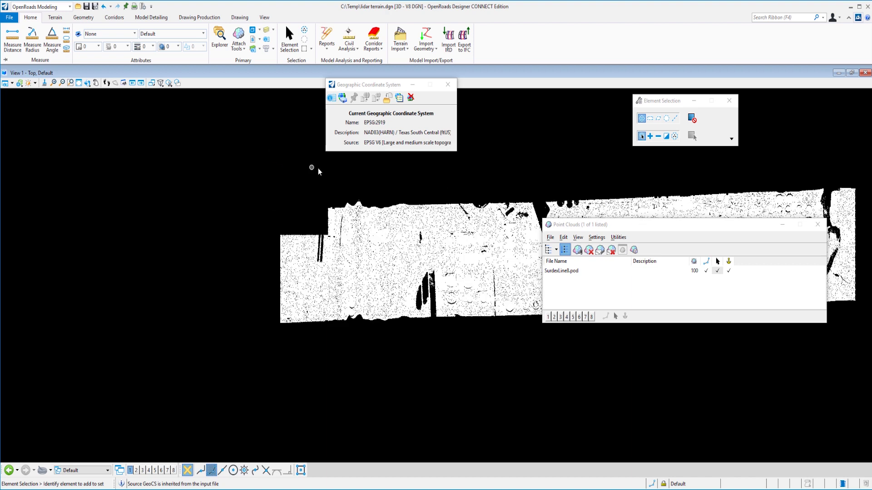
scroll(366, 161, up, 2)
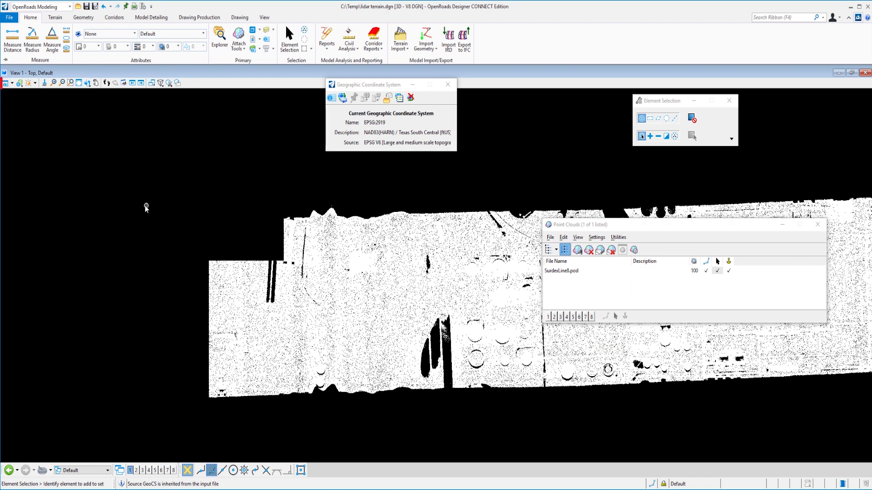
click(10, 85)
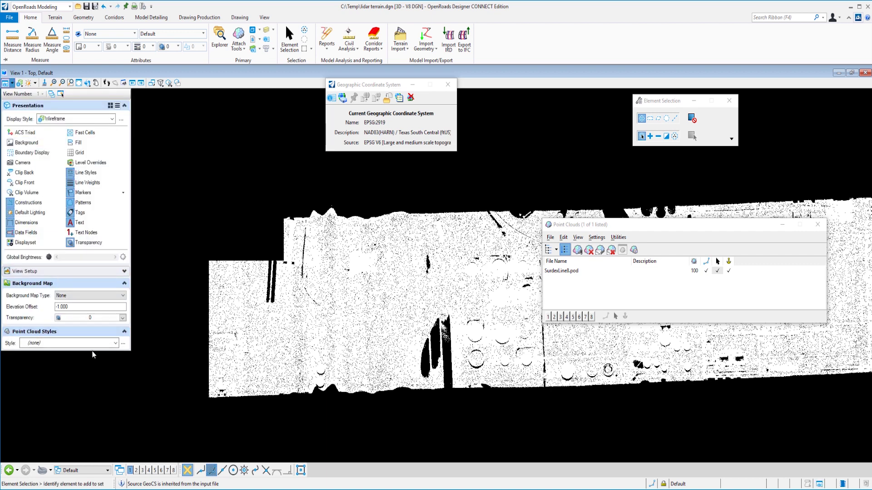
click(115, 344)
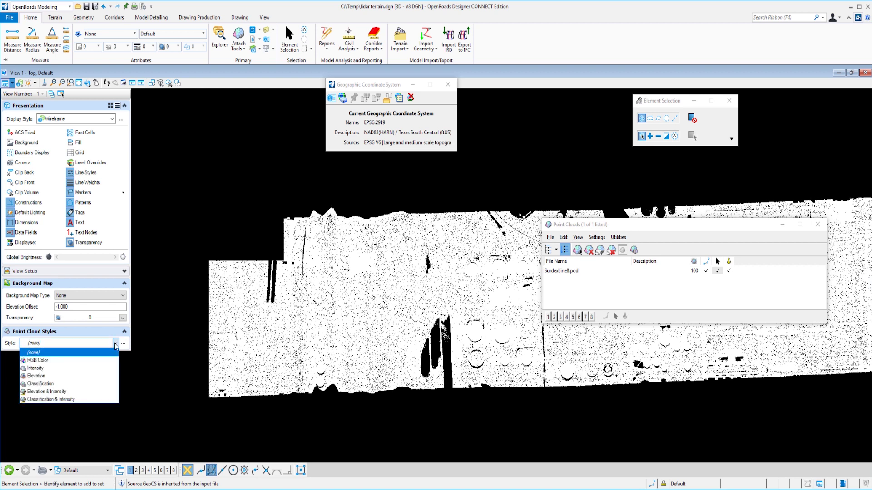
click(68, 362)
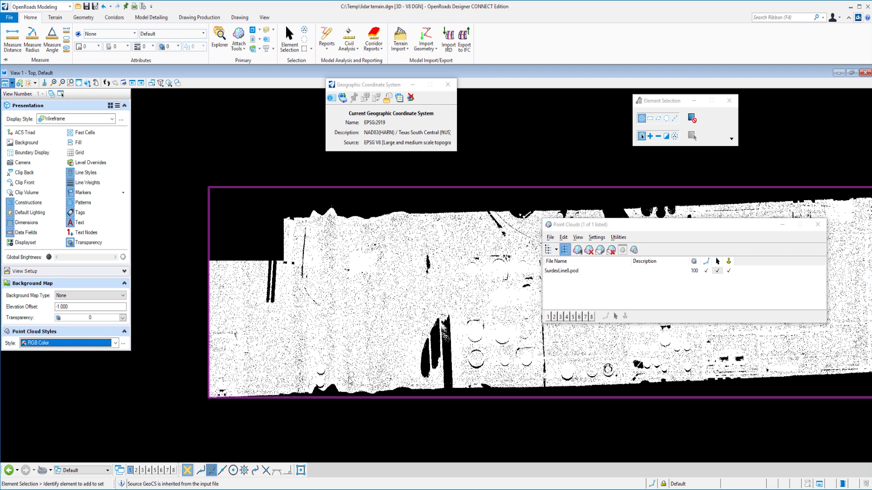
Step: Change the point cloud style to Intensity and inspect the ground features up close
click(116, 343)
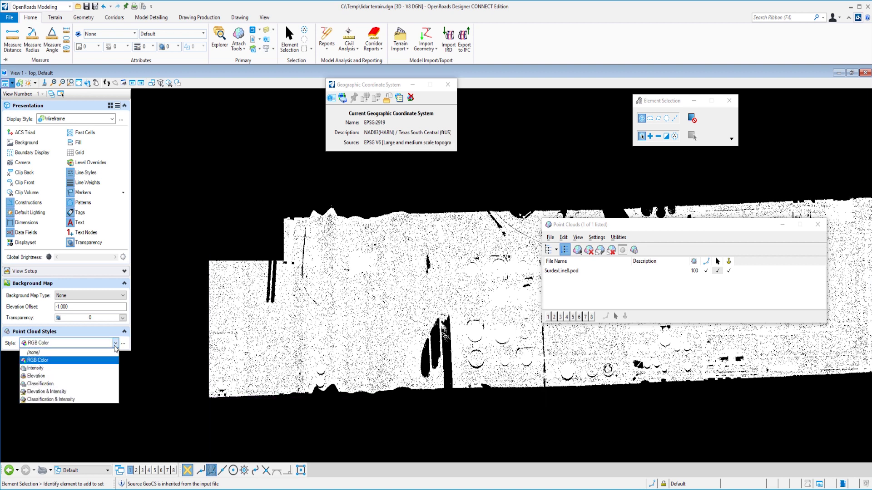
click(68, 369)
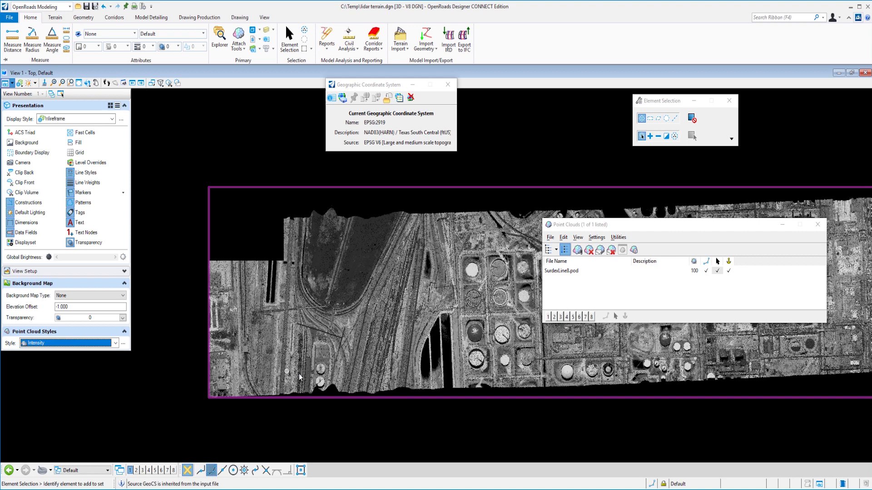
scroll(334, 419, up, 1)
scroll(334, 418, up, 1)
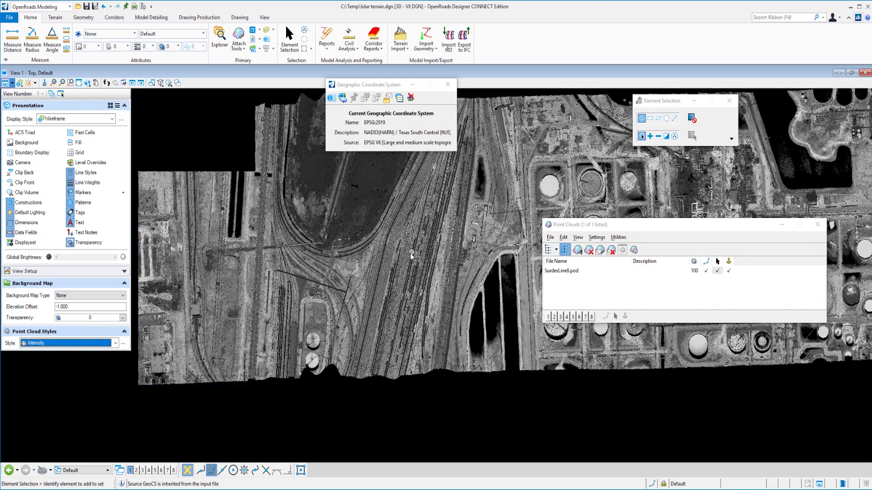
scroll(314, 277, down, 1)
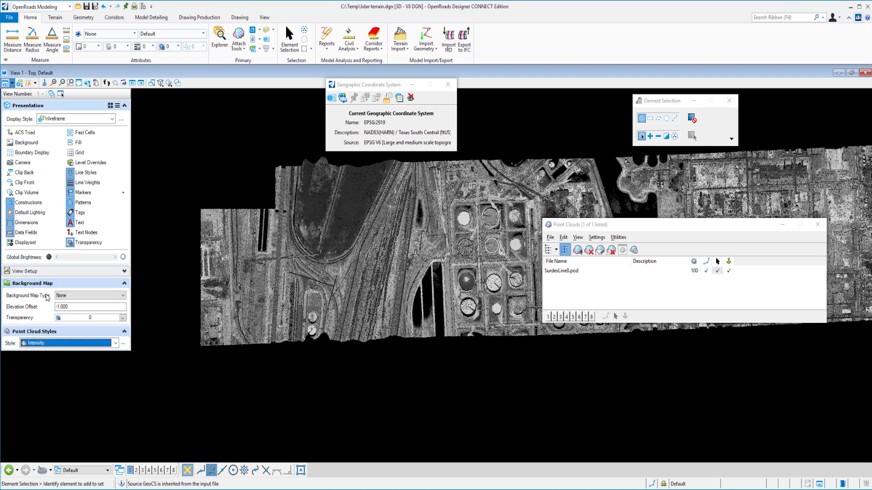
Step: Display the Aerial background map behind the point cloud to check its location, and set the map type back to None
click(64, 297)
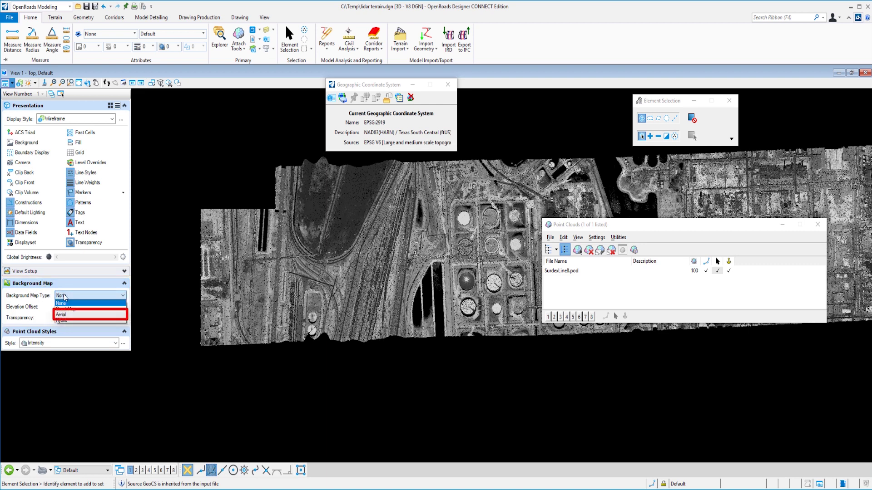
click(68, 315)
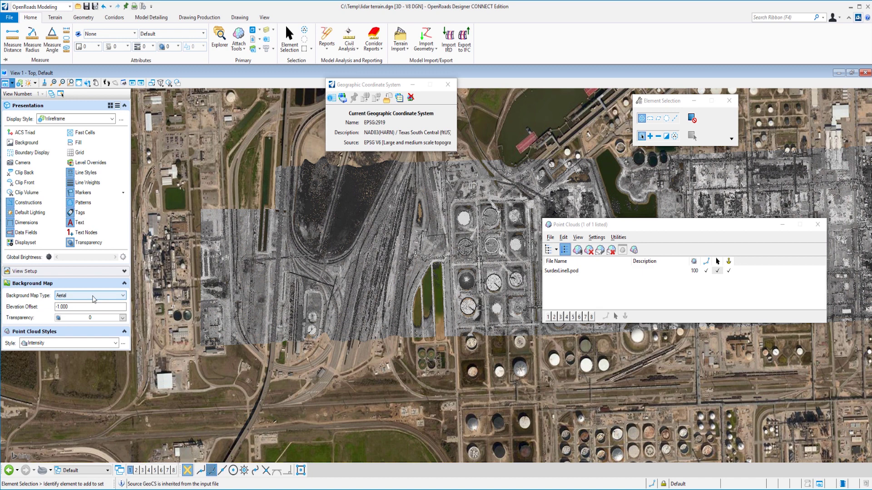
click(94, 299)
click(95, 304)
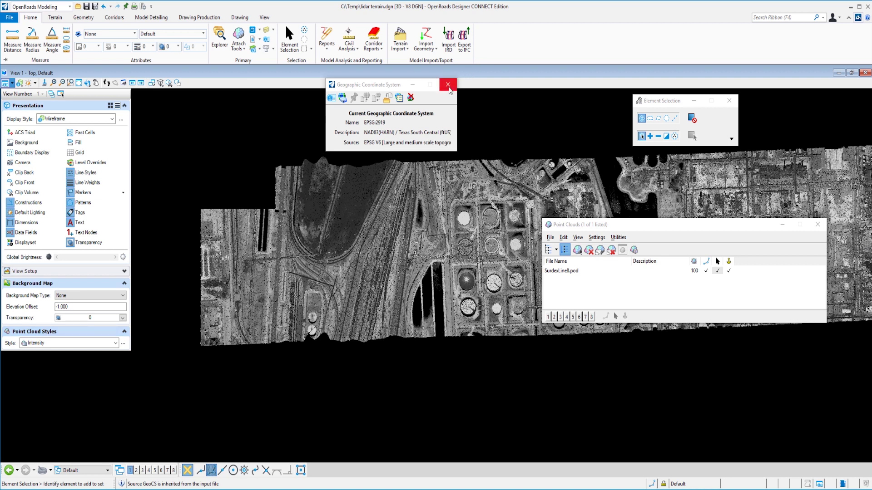
Step: Close the Geographic Coordinate System window and style the point cloud by Elevation, followed by Classification
click(447, 85)
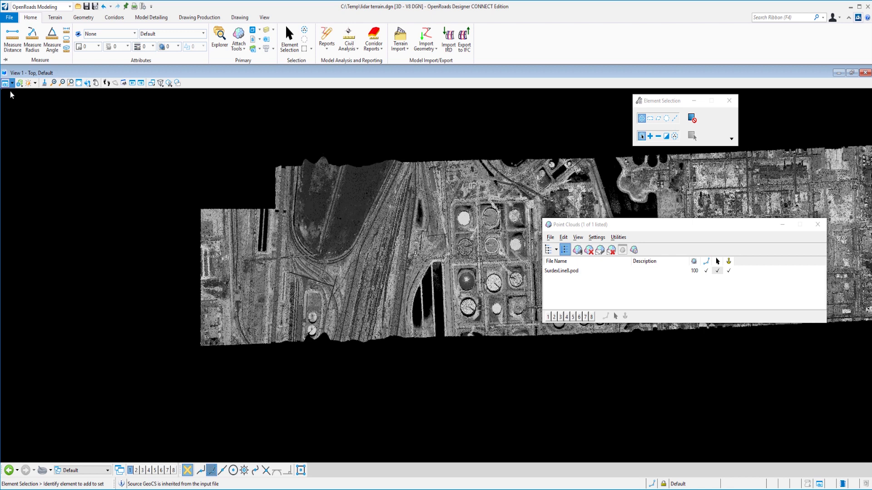
click(9, 83)
click(37, 344)
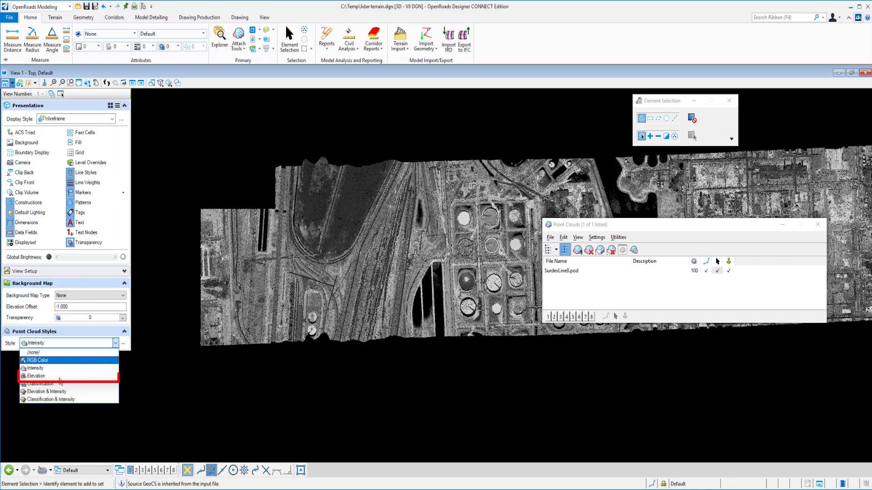
click(61, 377)
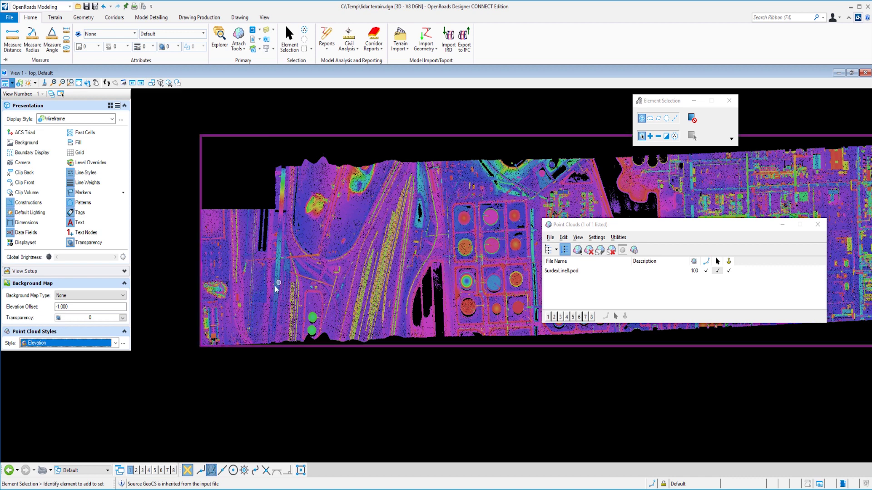
click(85, 342)
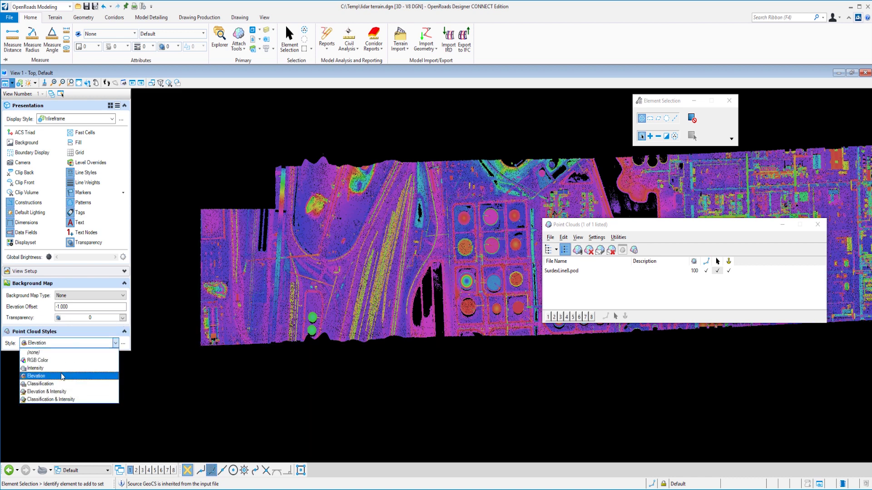
click(41, 384)
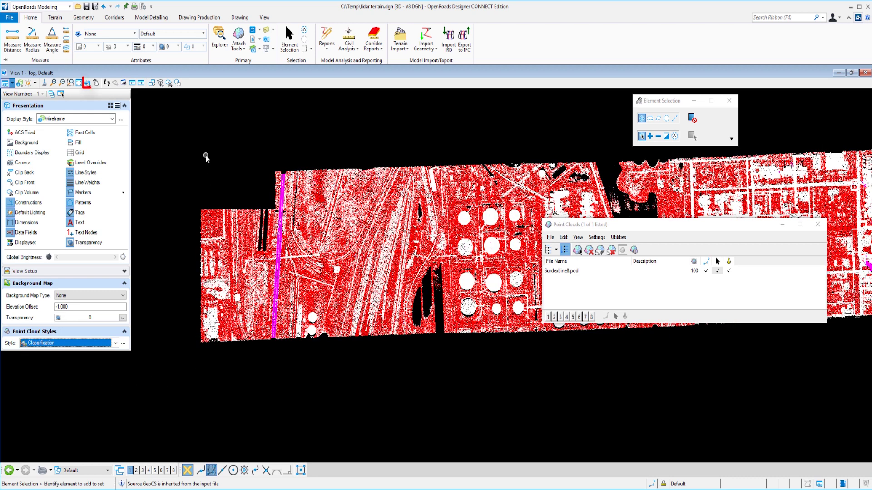
Step: Rotate the view to Isometric and inspect the classified point cloud's ground and structures up close
click(89, 83)
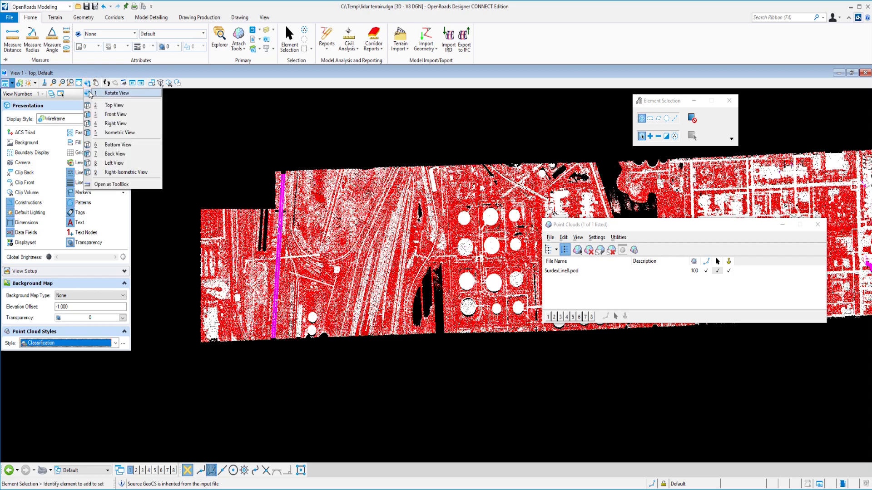
click(109, 134)
click(277, 266)
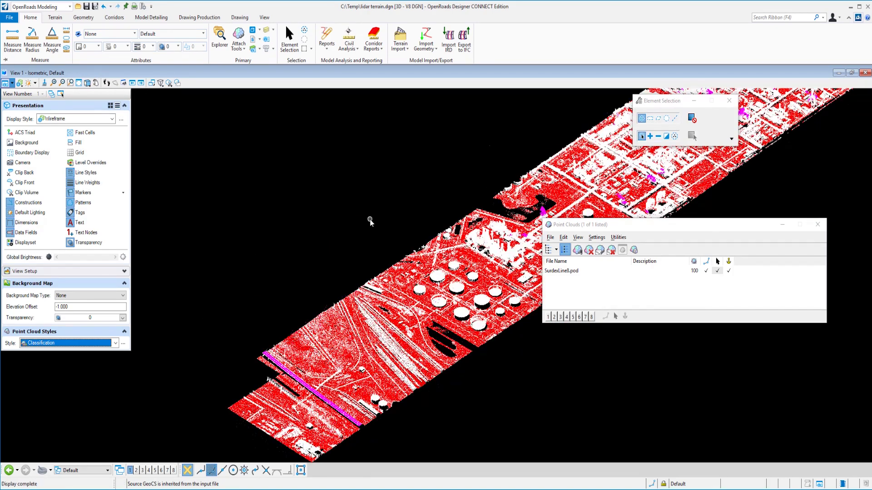
scroll(370, 218, down, 2)
scroll(340, 318, up, 8)
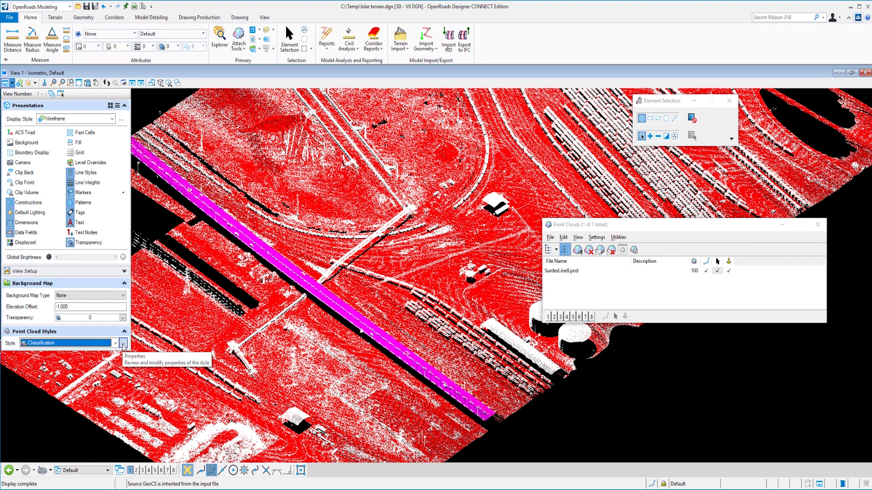
Step: Open the Classification style's properties and turn off the Created, Unclassified, Low Vegetation, Medium Vegetation and Undefined Classes
click(123, 344)
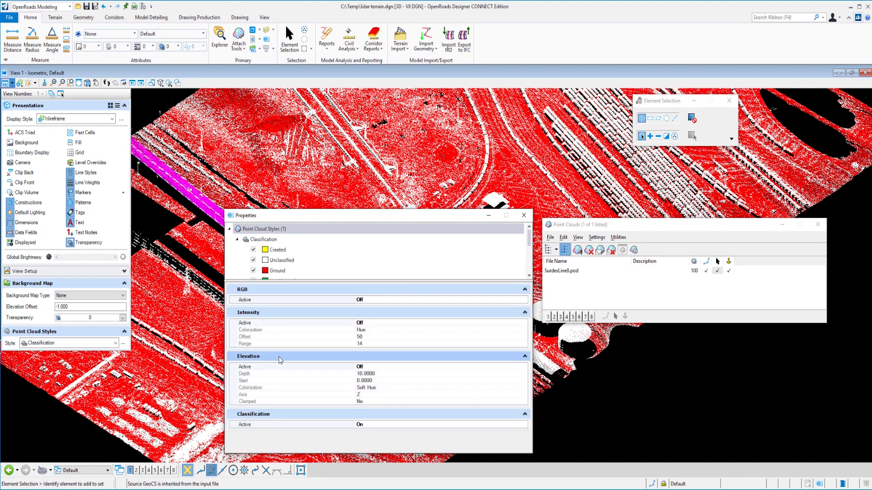
drag(299, 216, 265, 104)
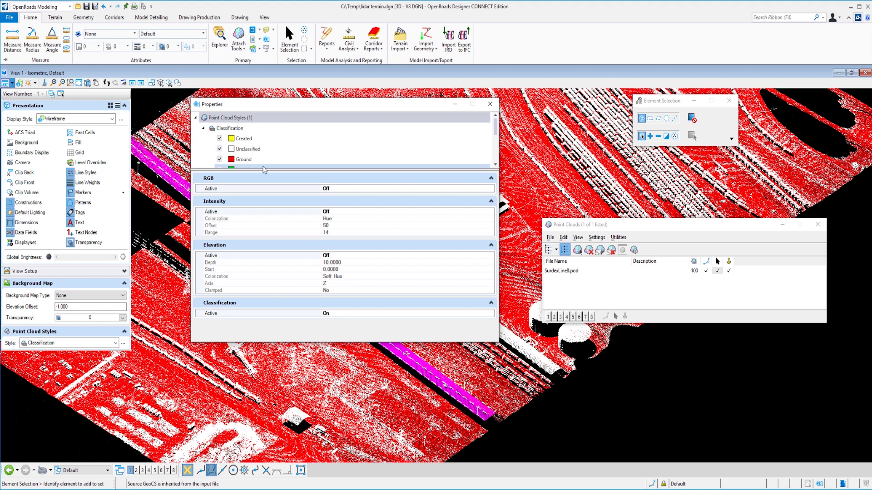
drag(269, 171, 271, 300)
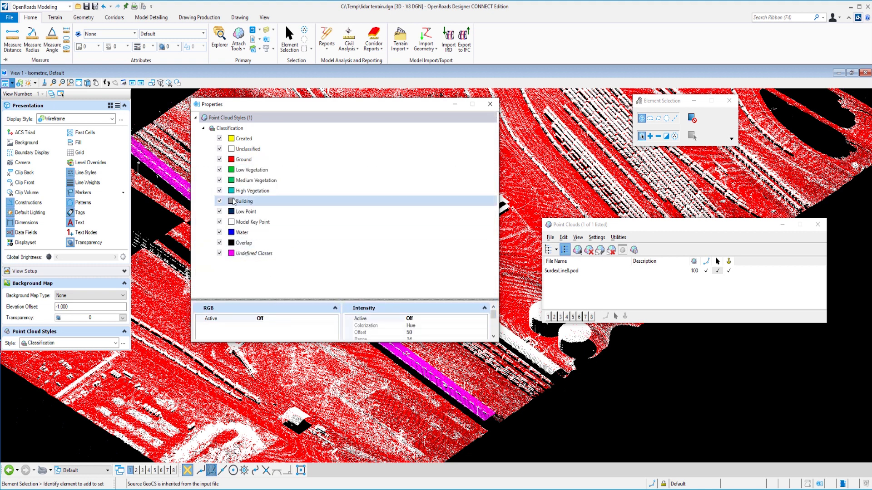
click(217, 142)
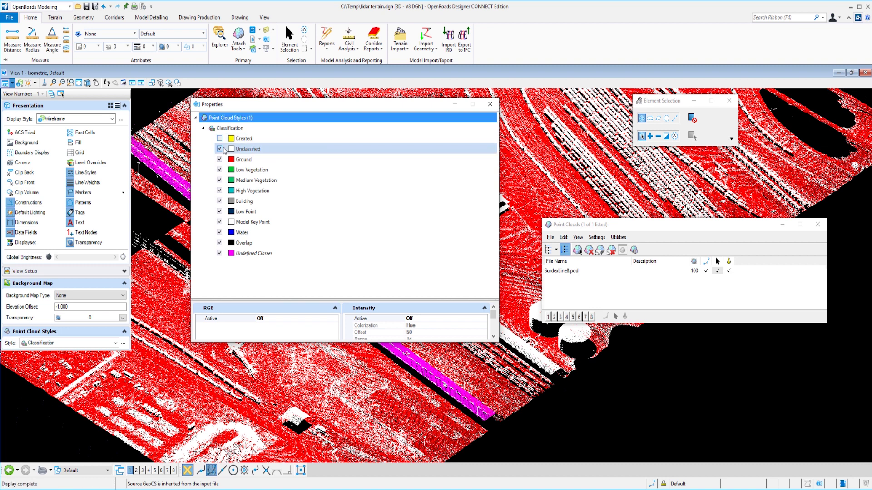
click(220, 149)
click(220, 170)
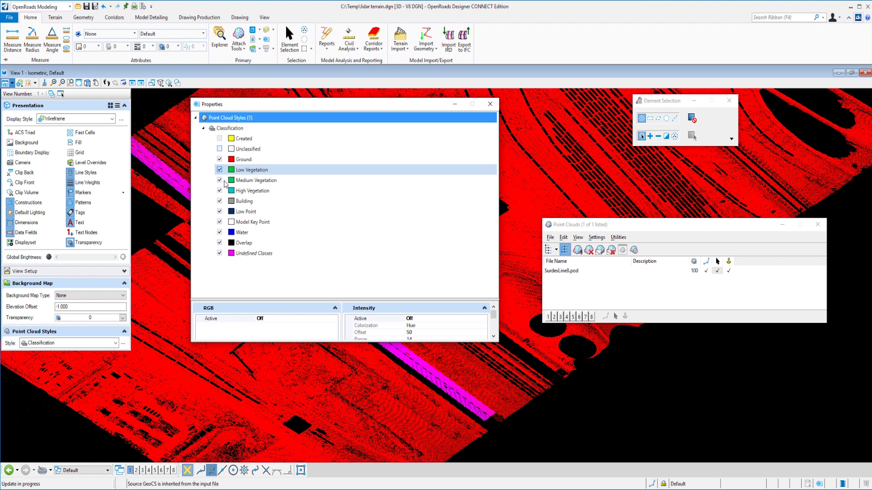
click(219, 180)
click(220, 254)
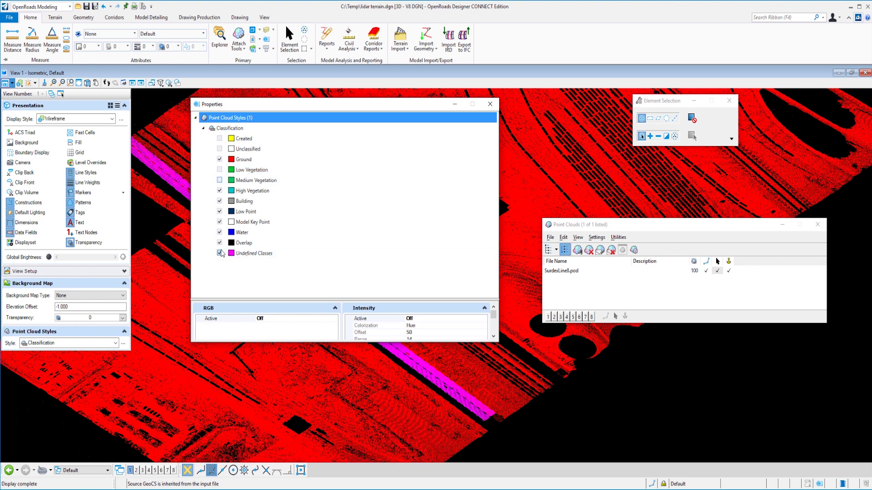
Step: Turn off Overlap, Water, Model Key Point, Low Point, Building and High Vegetation so only Ground points display, and close the style properties
click(220, 232)
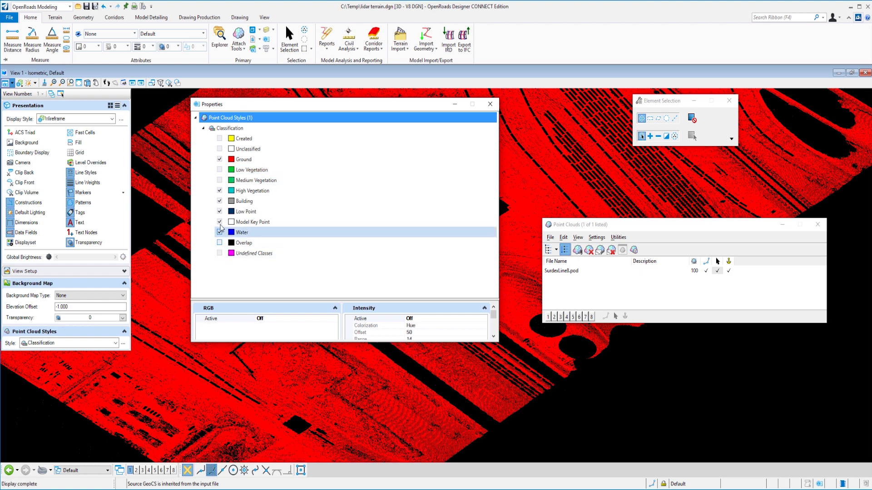
click(220, 222)
click(219, 211)
click(220, 201)
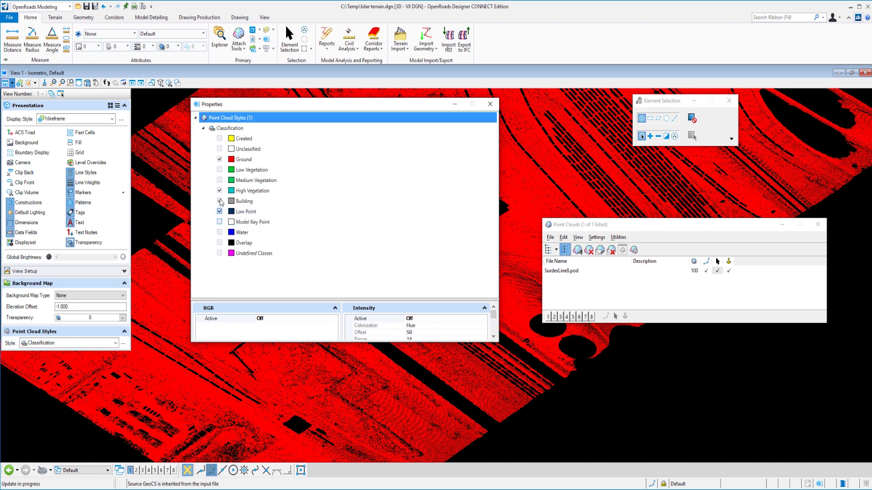
click(220, 192)
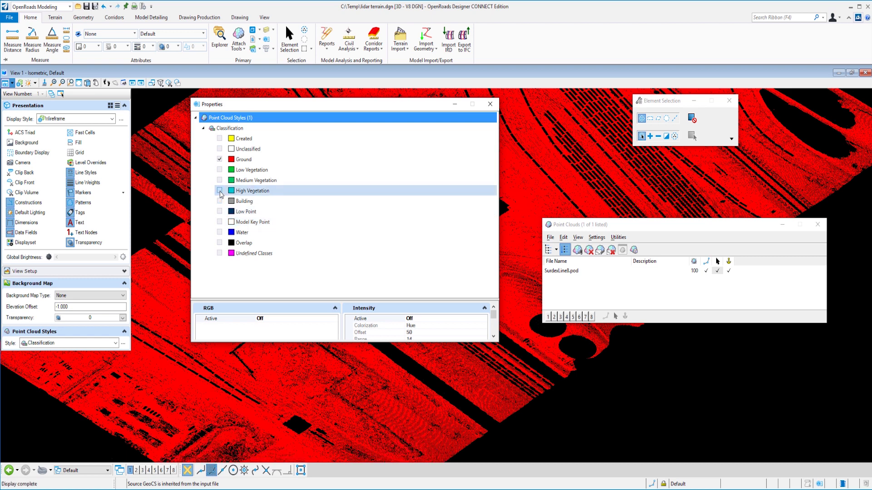
click(220, 191)
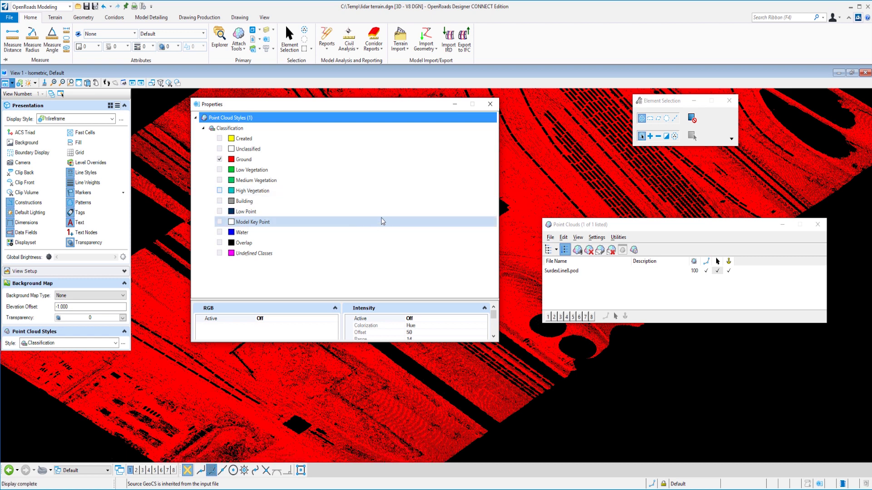
click(490, 104)
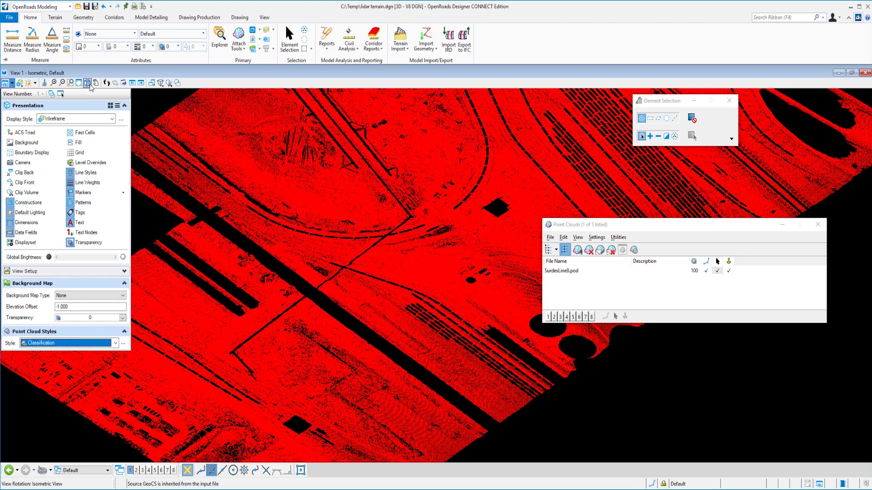
Step: Return the view to Top and dismiss the view attributes
click(88, 83)
click(111, 105)
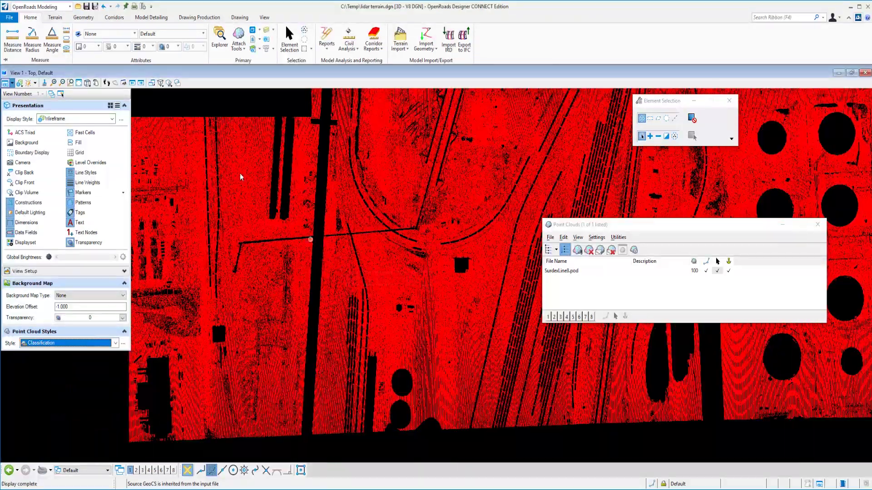
click(221, 111)
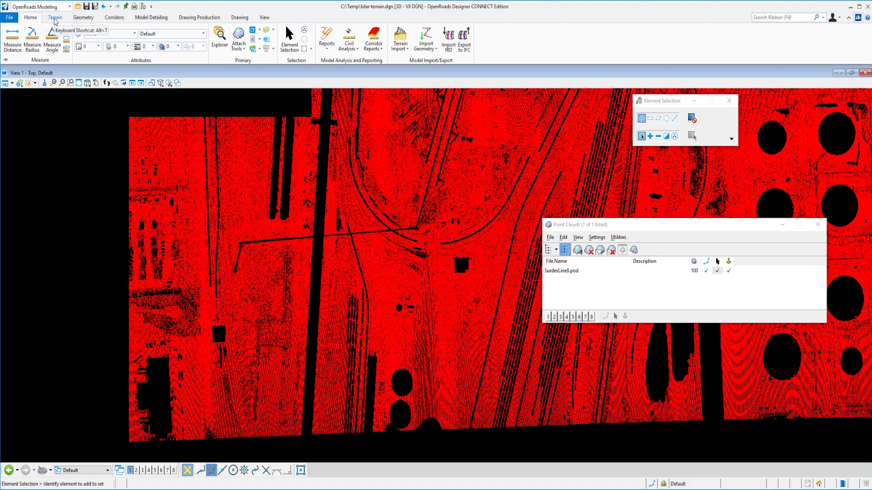
Step: Start creating a terrain from the point cloud and collapse the Terrain Models and Projection options
click(57, 18)
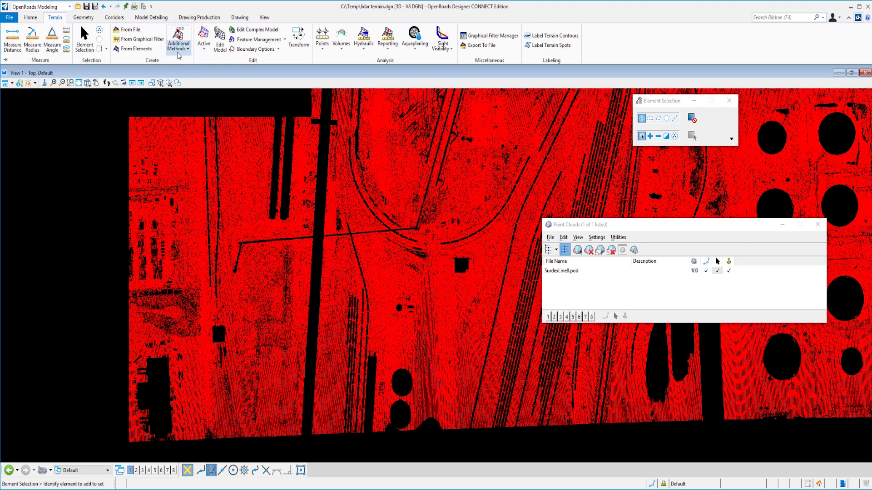
click(178, 50)
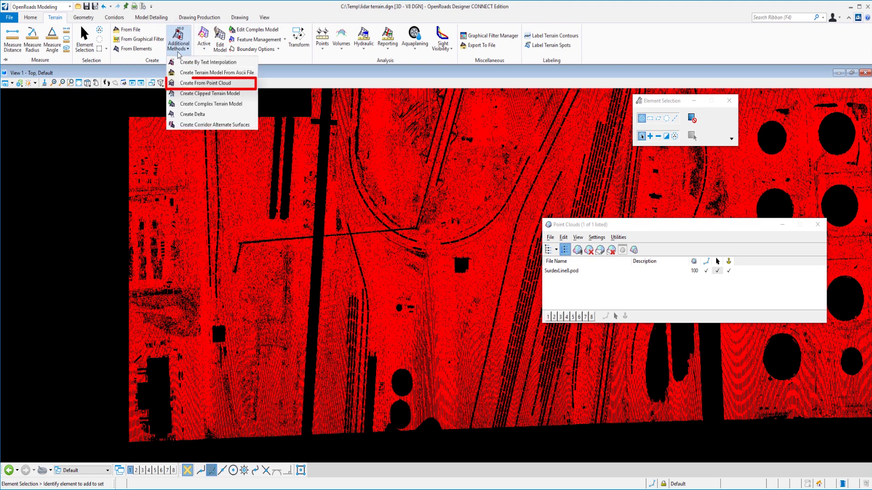
click(189, 84)
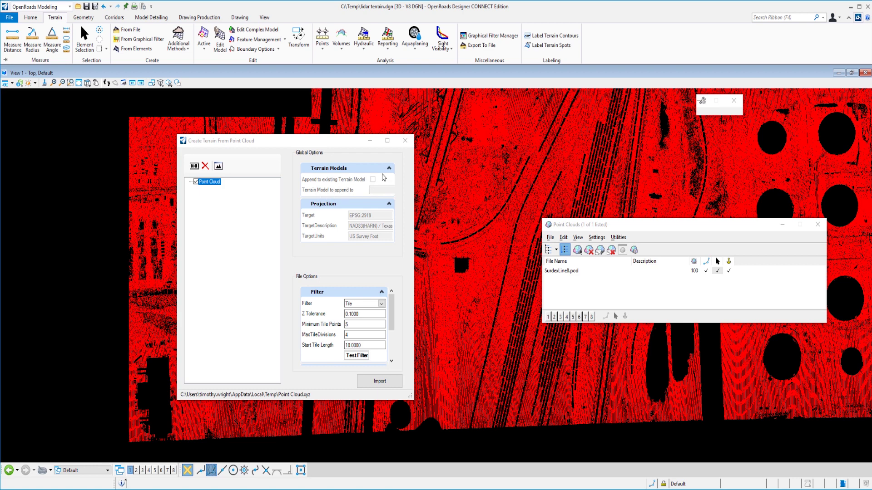
click(388, 170)
click(389, 169)
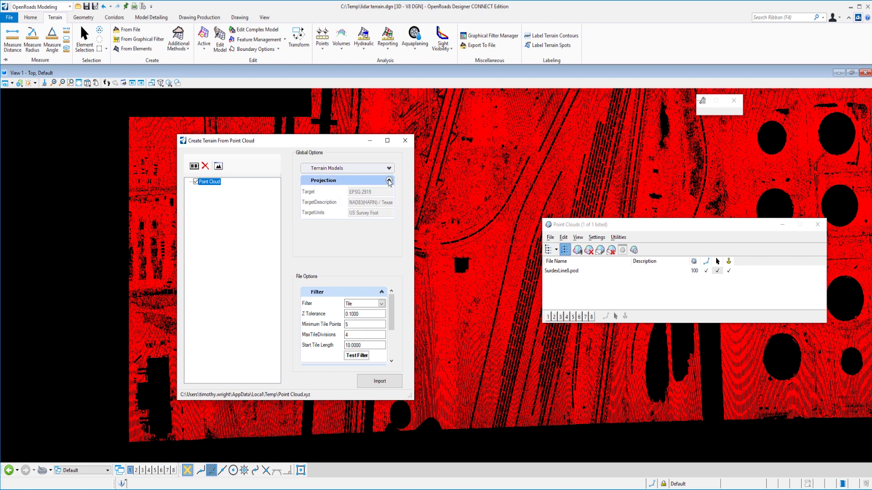
click(389, 181)
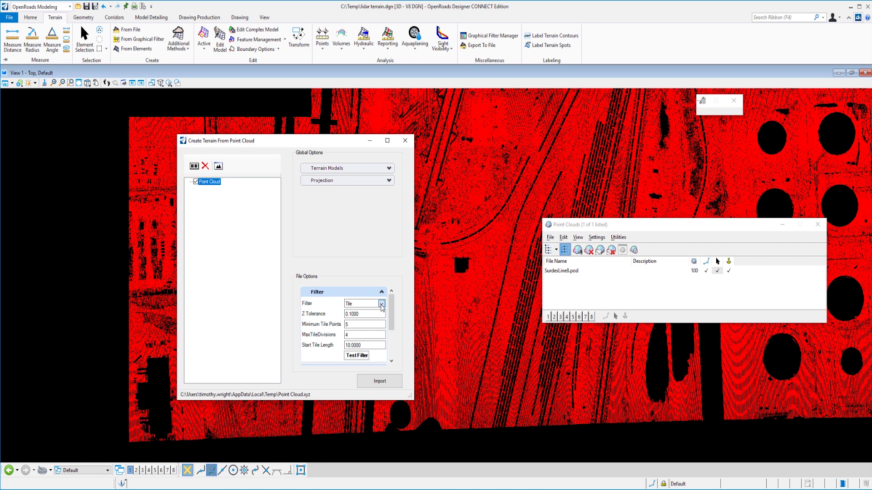
Step: Review the available filter types, keep Tile, and test the filter on the point cloud
click(381, 304)
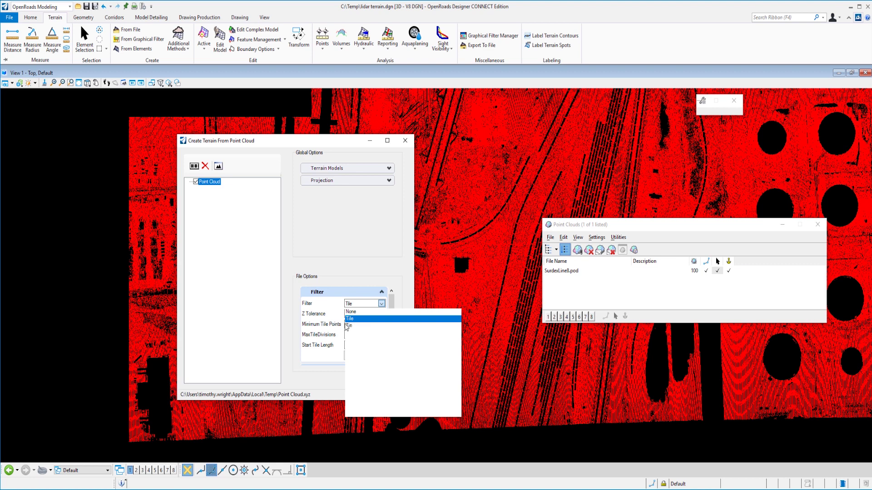
click(324, 307)
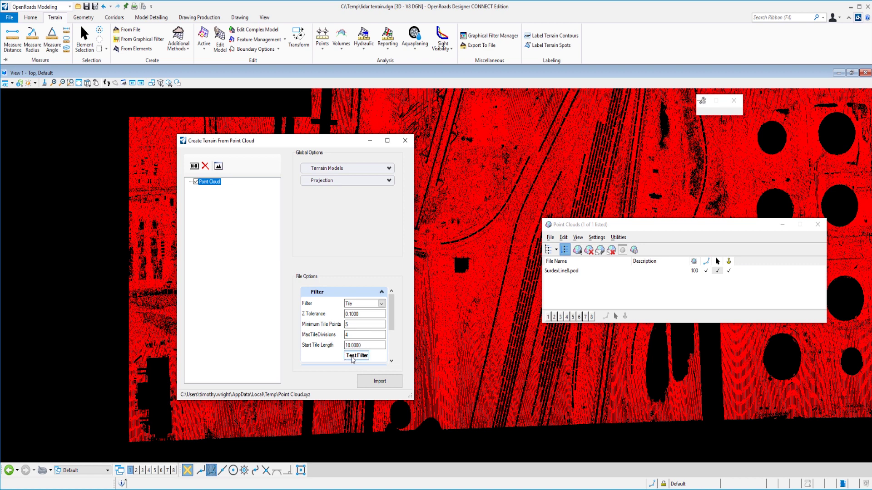
click(353, 357)
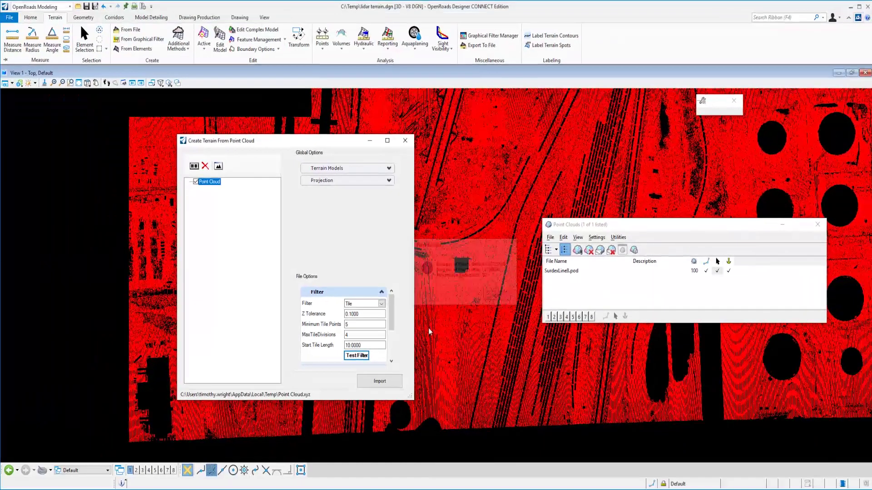
click(519, 314)
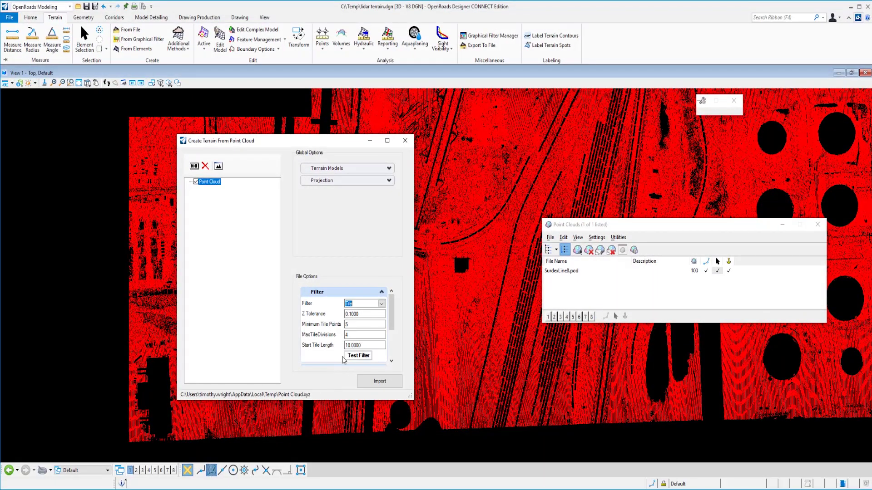
Step: Assign the Existing Boundary feature definition, import the terrain from the point cloud, and close the import window
click(380, 294)
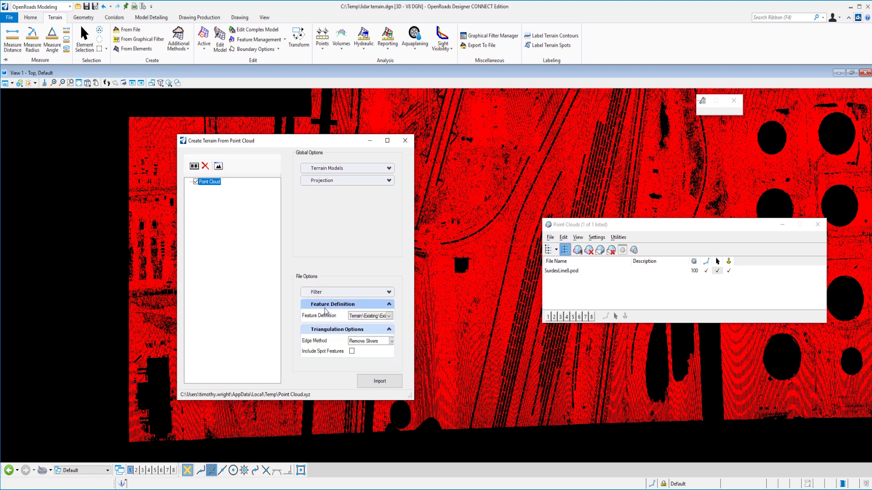
click(389, 316)
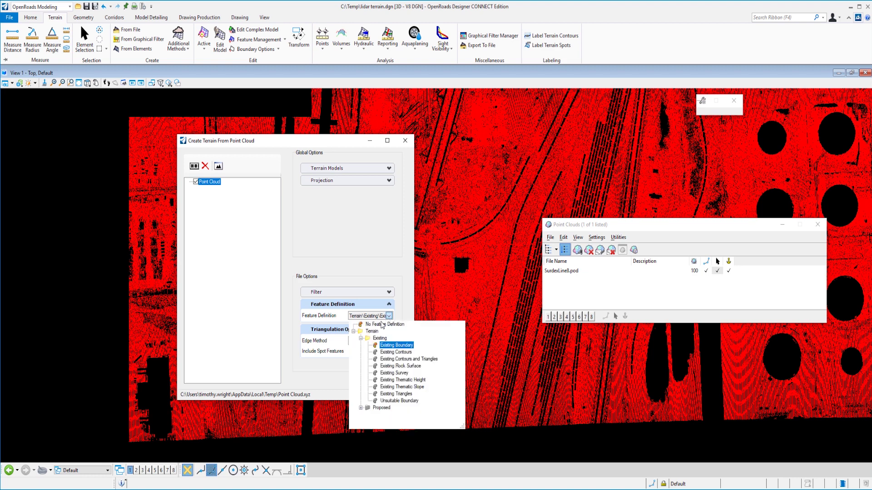
click(393, 346)
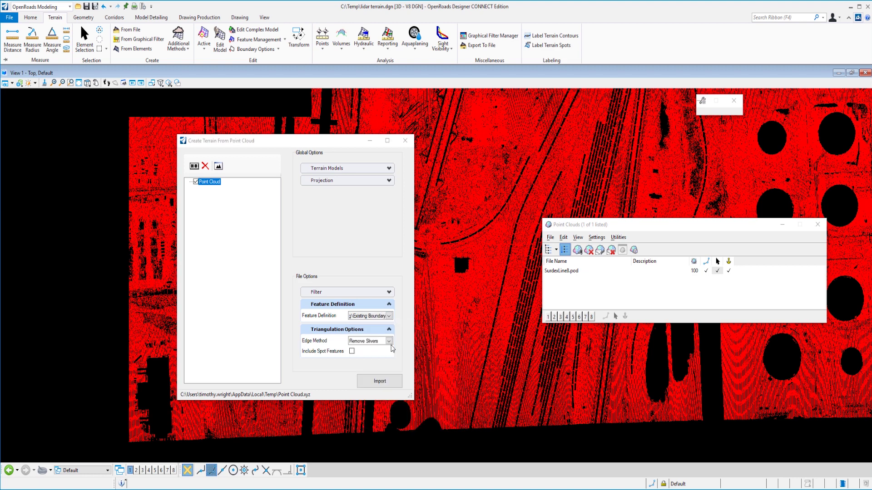
click(373, 305)
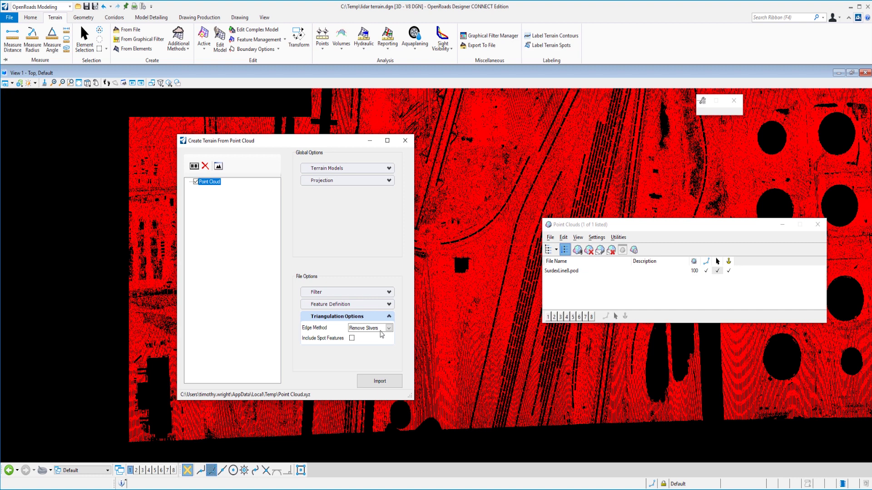
click(361, 384)
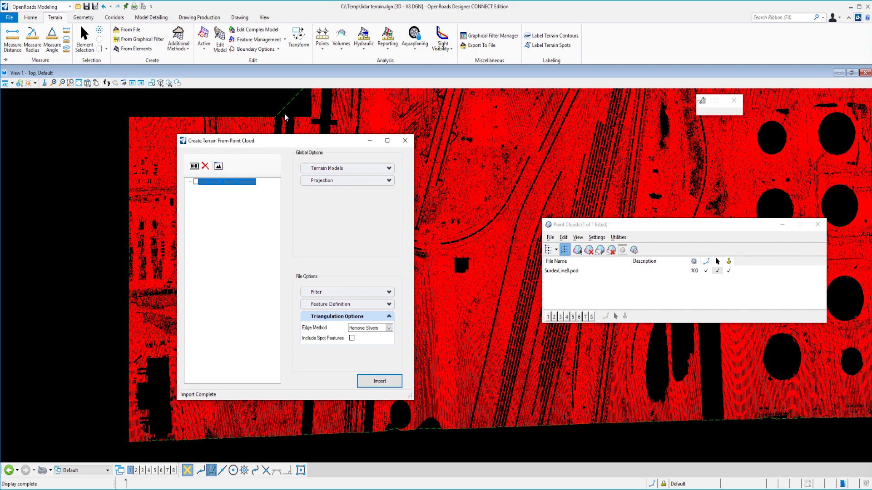
click(405, 140)
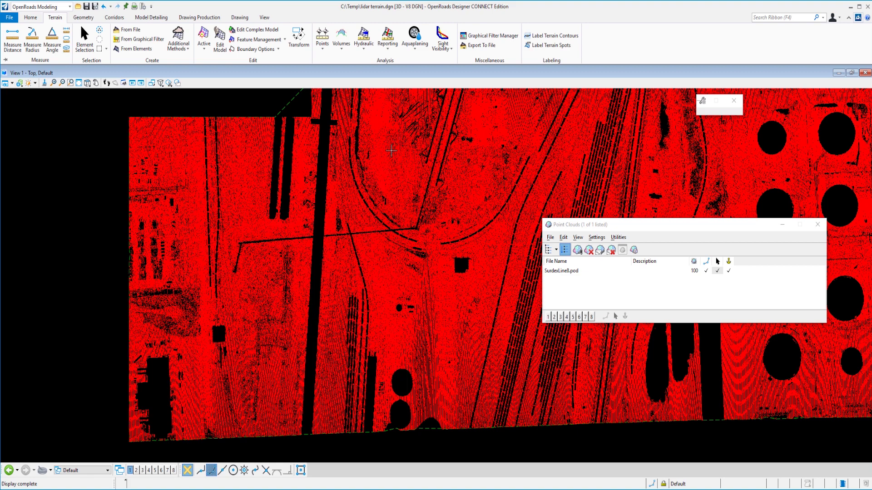
Step: Select the new terrain's boundary and turn off the display of SurdexLine8.pod in View 1
click(279, 109)
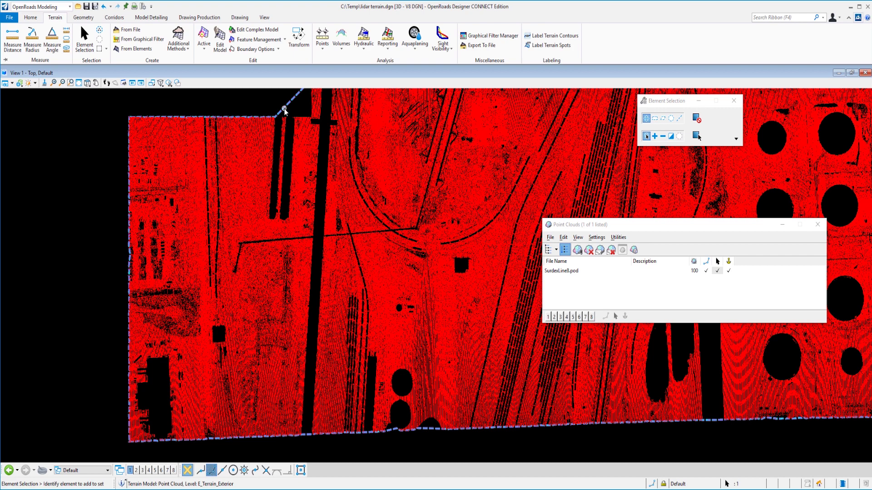
mouse_move(284, 110)
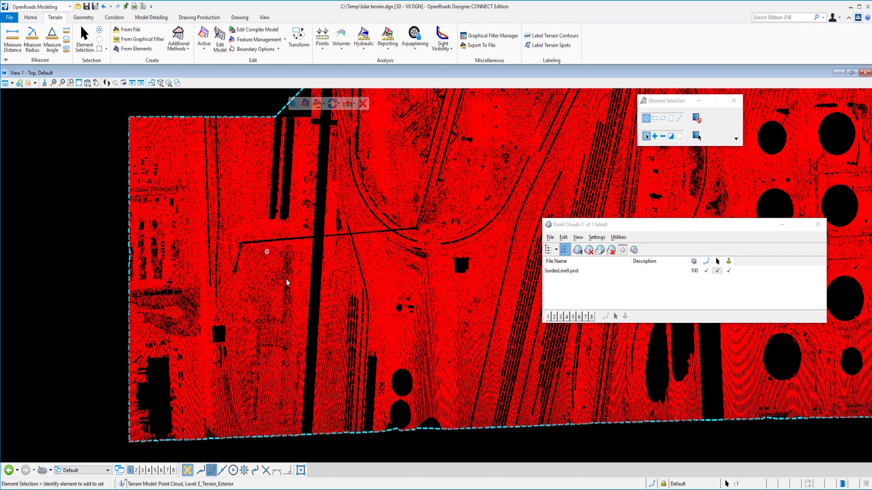
click(571, 275)
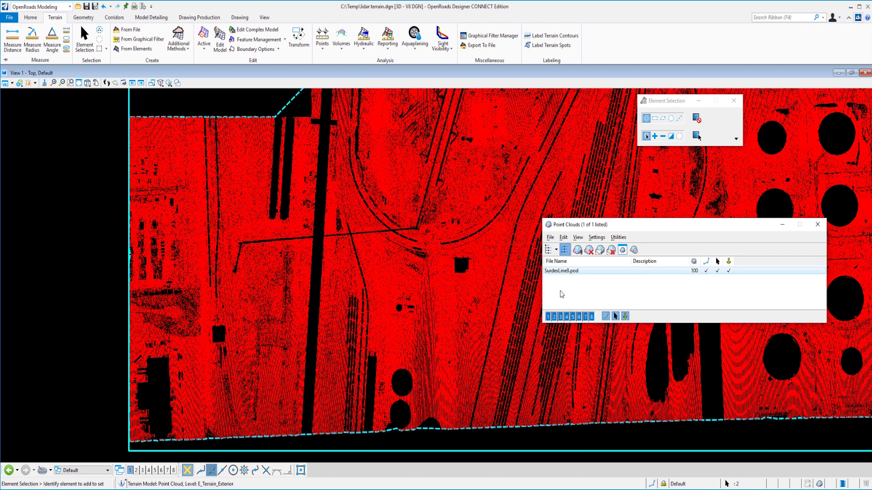
click(547, 317)
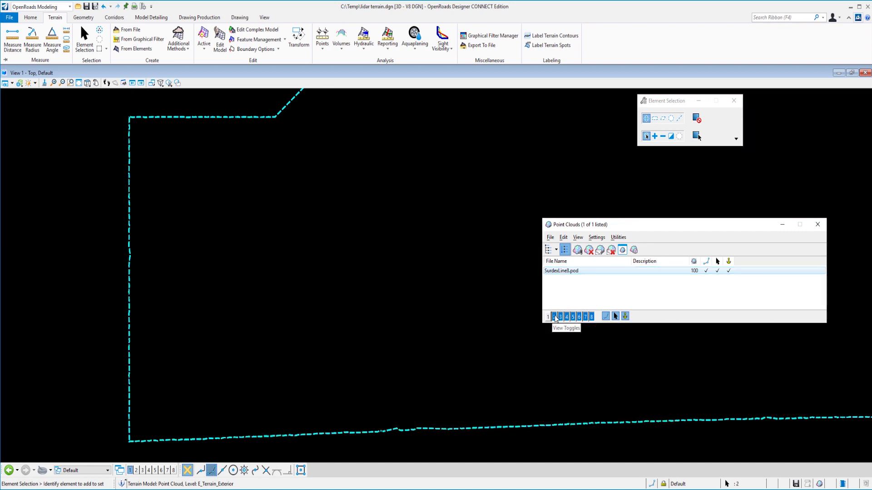
Step: Deselect the terrain boundary and close the Point Clouds window
click(510, 292)
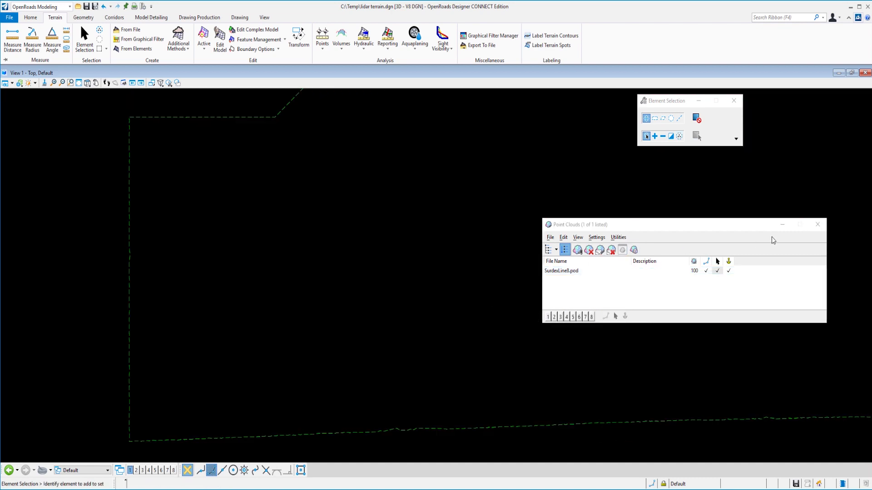
click(817, 224)
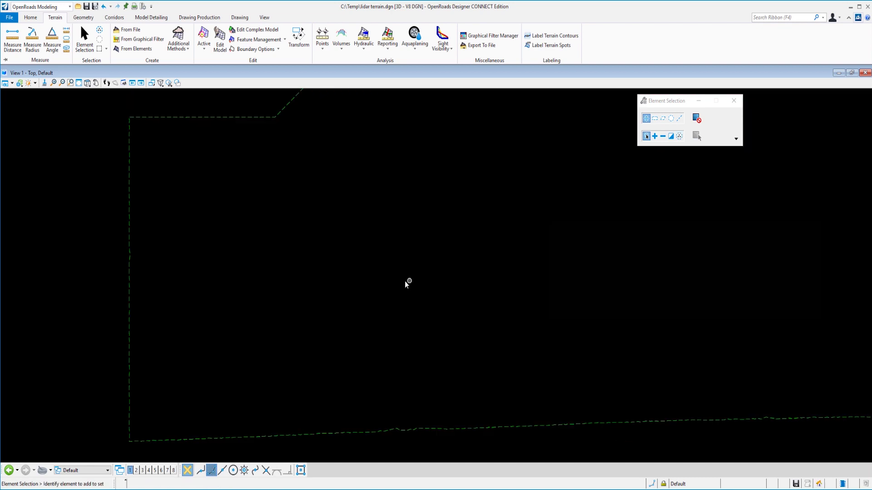
Step: Select the Point Cloud terrain's boundary and set its feature definition to Existing Triangles
scroll(243, 293, down, 3)
scroll(188, 286, up, 3)
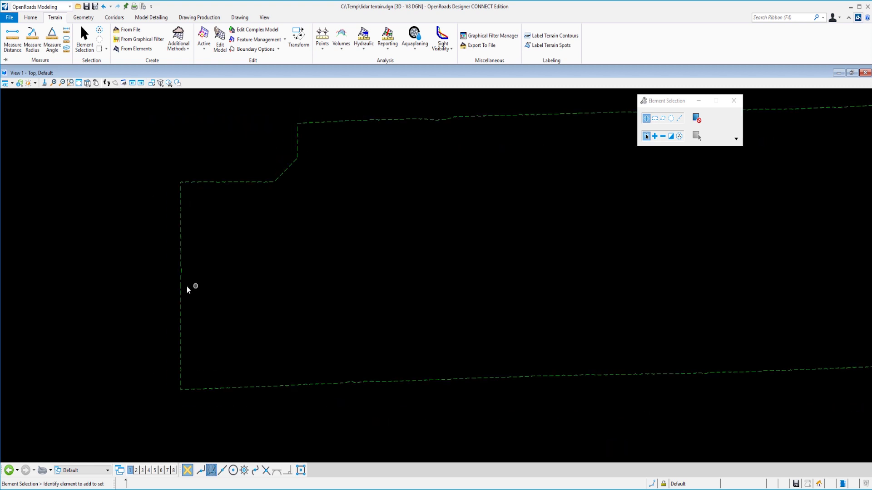
click(282, 123)
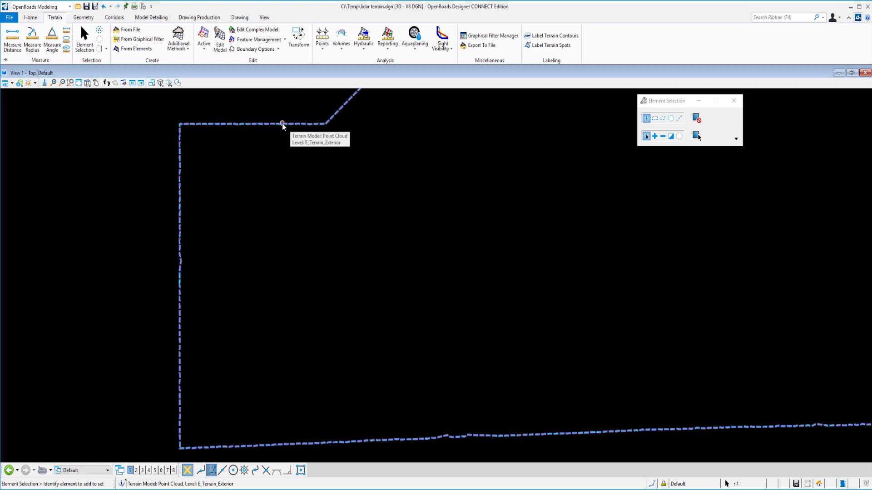
click(281, 125)
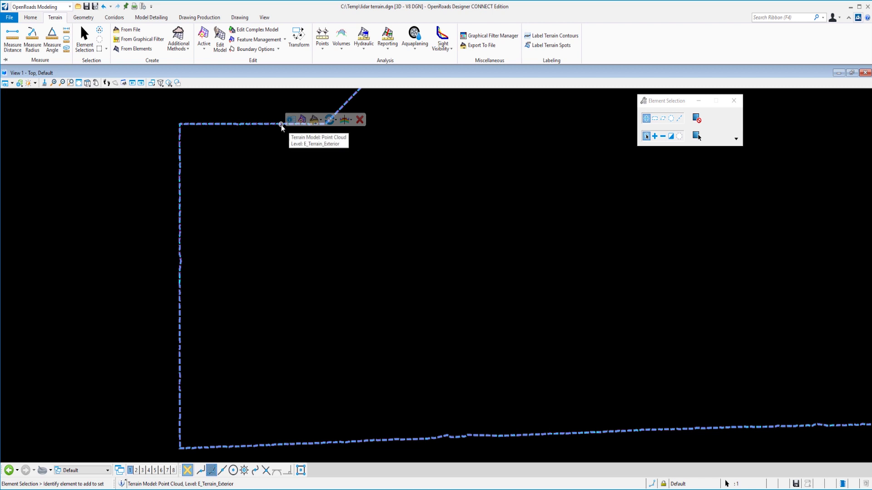
mouse_move(292, 124)
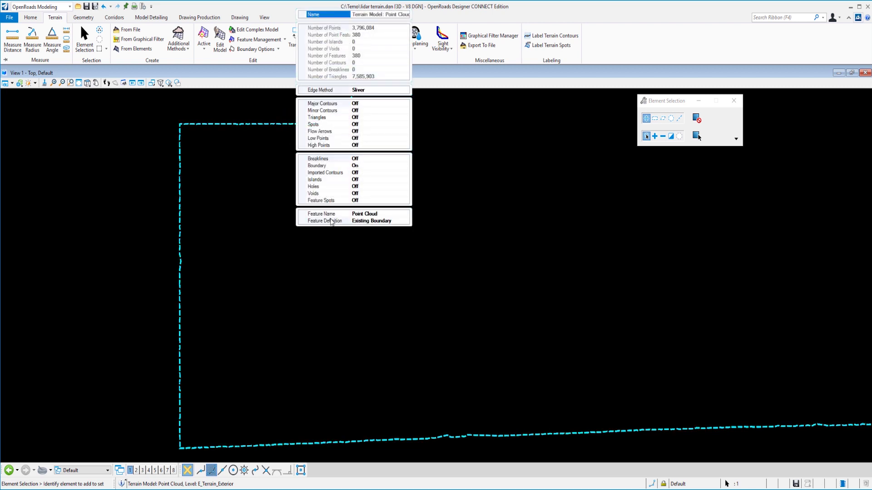
click(395, 222)
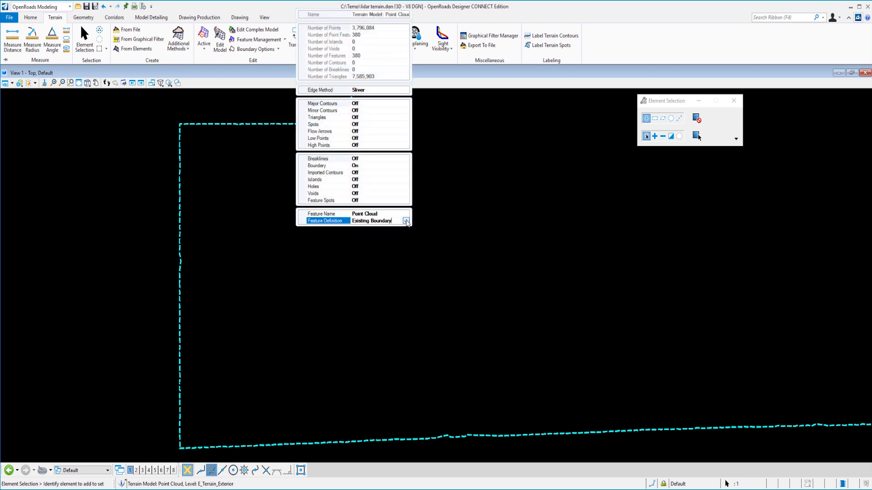
click(406, 222)
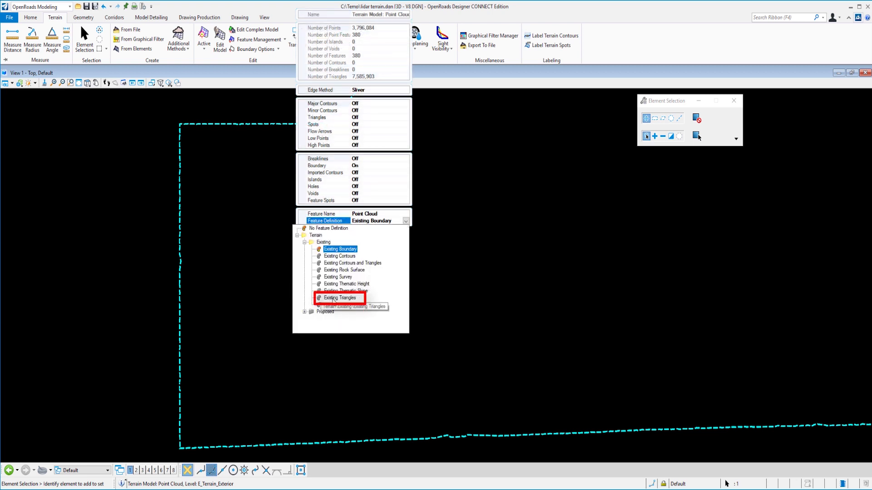
click(333, 299)
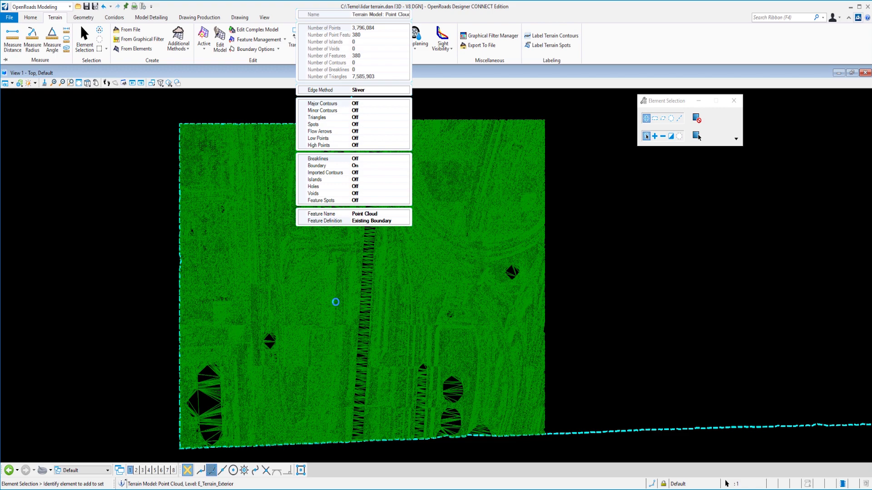
Step: Set the Point Cloud terrain's feature definition to Existing Contours
scroll(336, 302, down, 1)
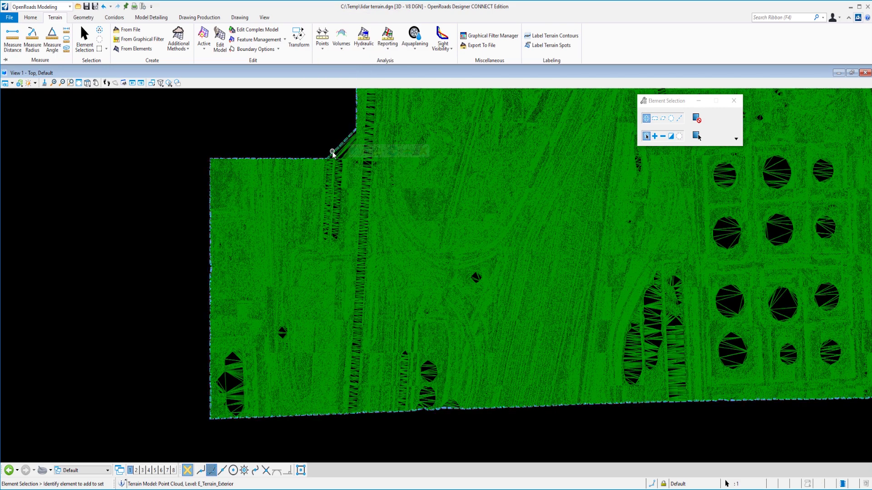
mouse_move(343, 150)
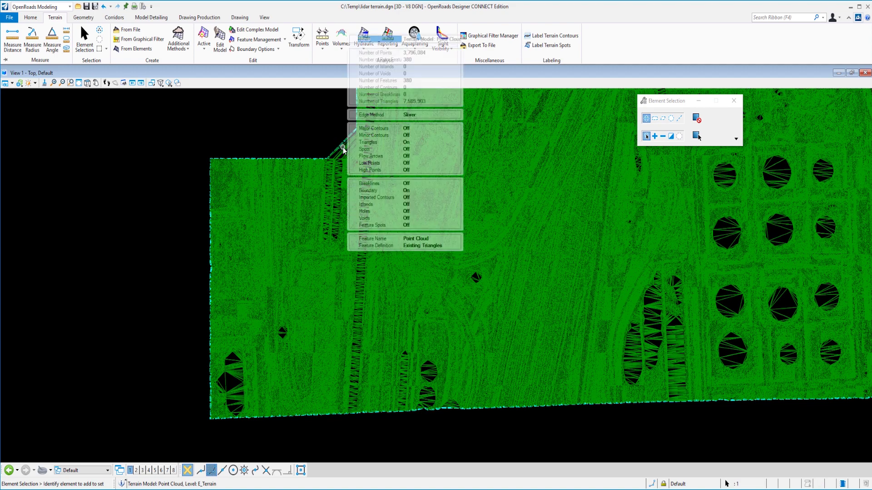
click(449, 246)
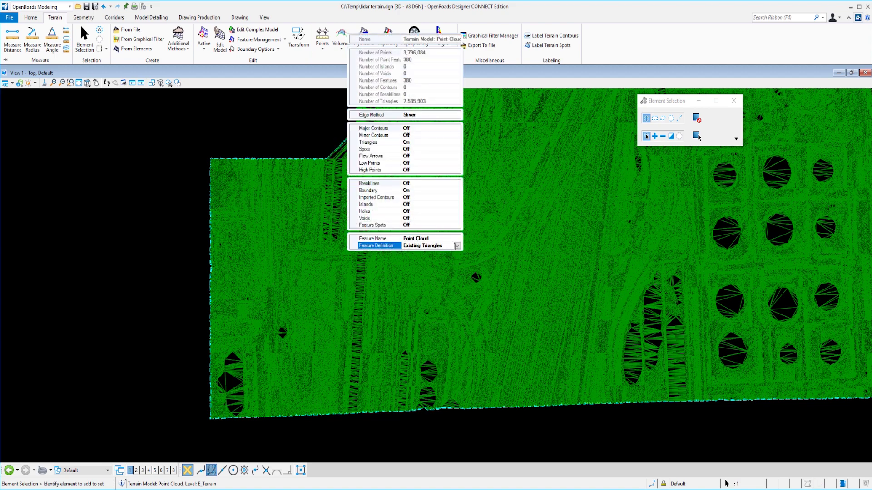
click(456, 246)
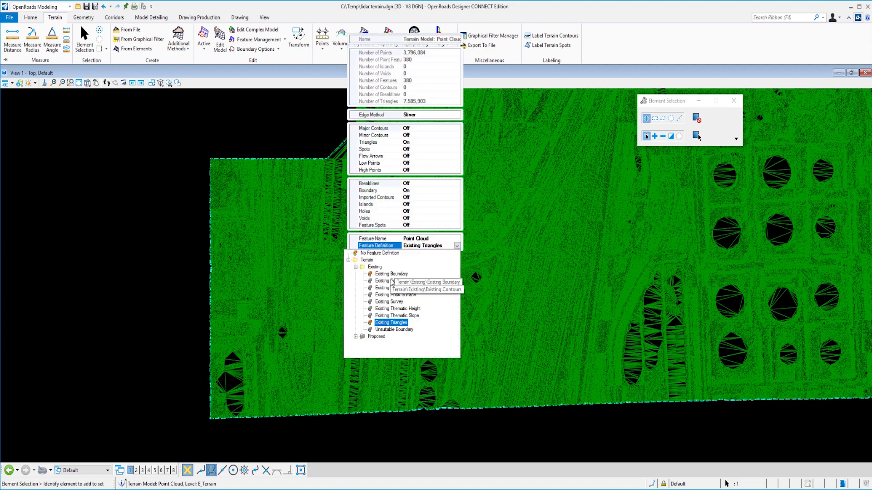
click(392, 281)
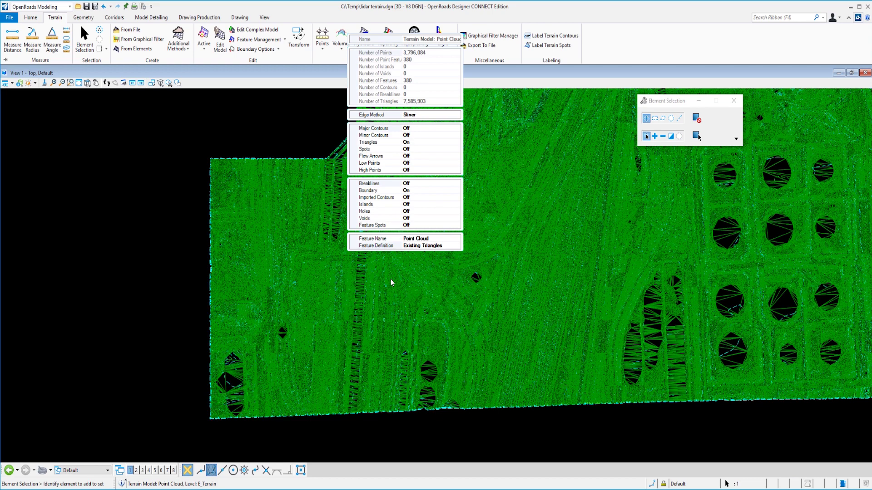
click(390, 280)
scroll(389, 281, down, 1)
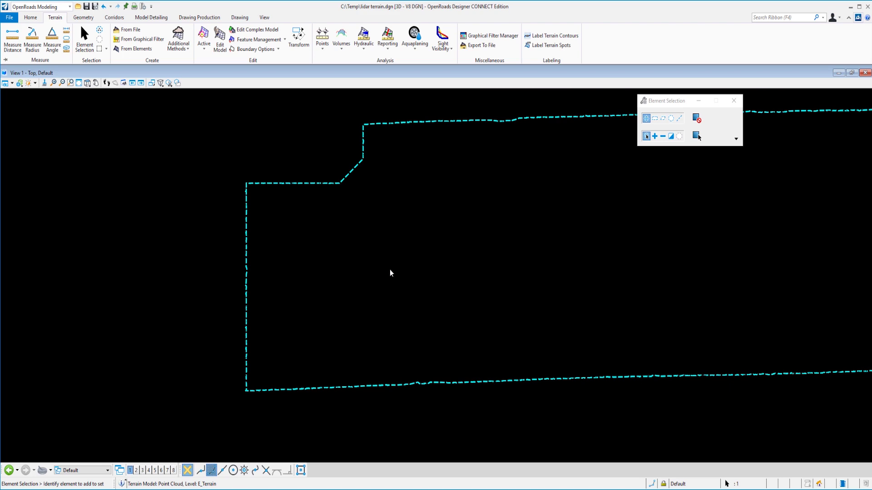